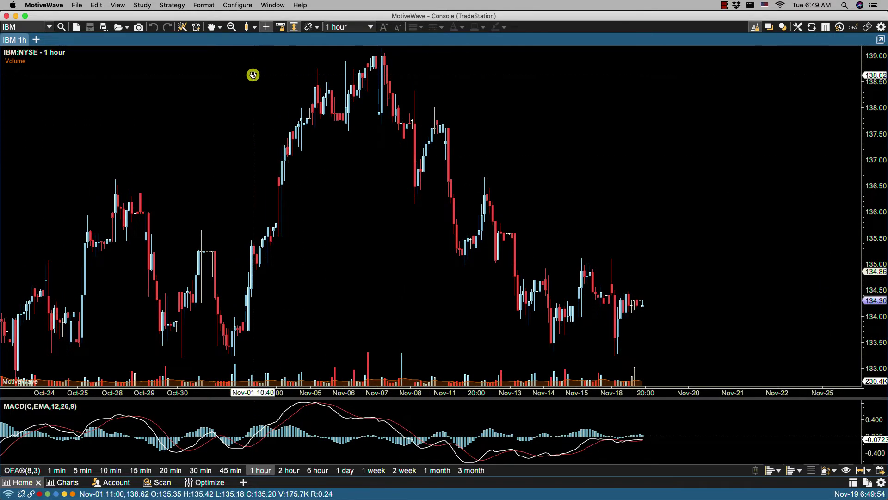
Step: Uncheck Show Extended Data in the Chart Options preferences and apply the change
click(240, 5)
click(249, 54)
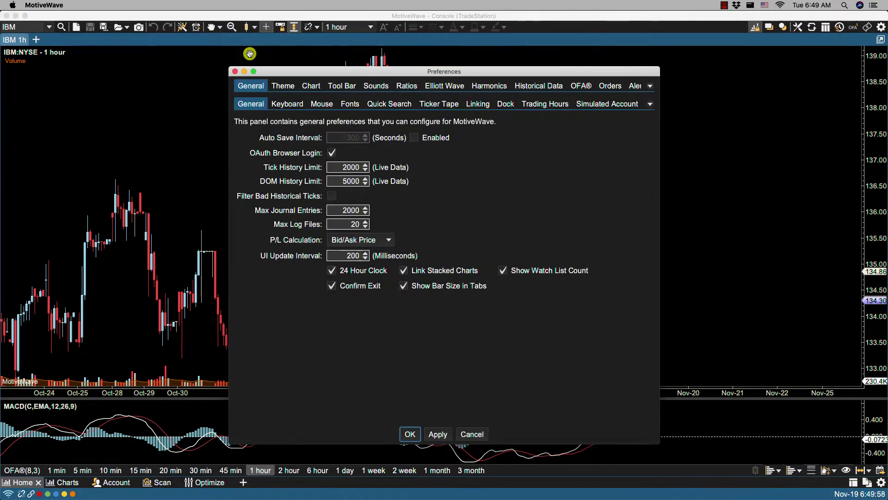
click(310, 86)
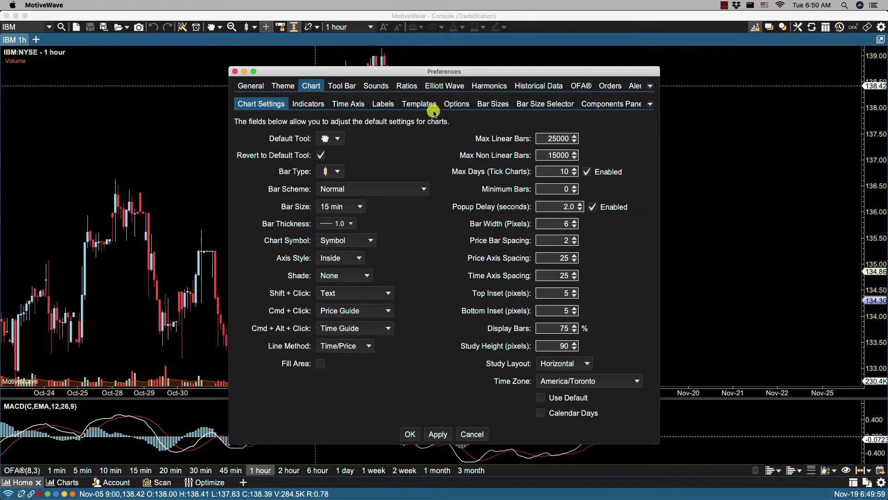
click(454, 106)
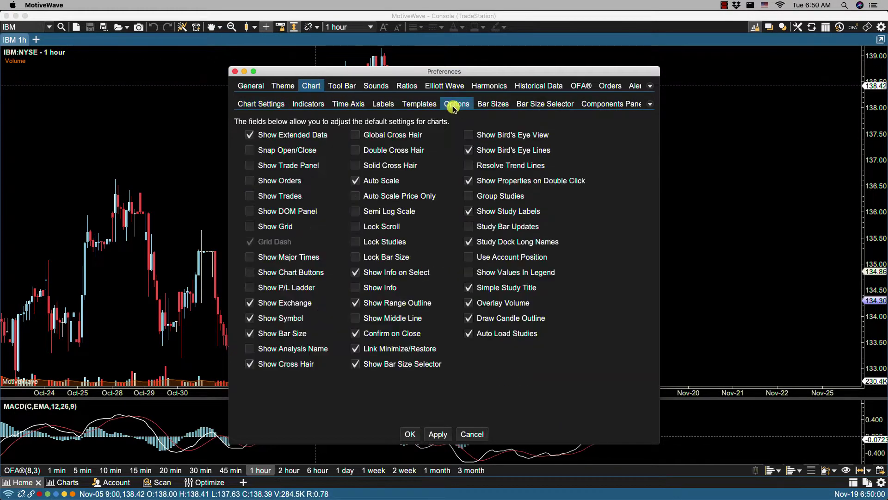
click(251, 135)
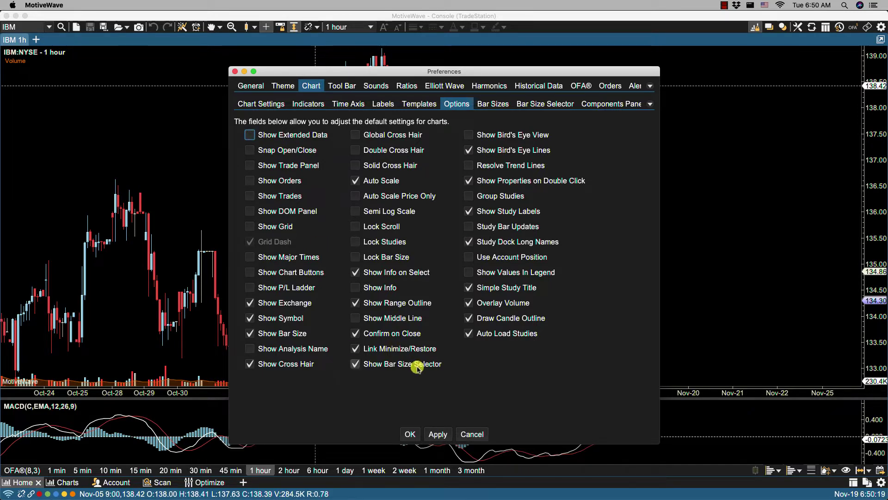
click(434, 431)
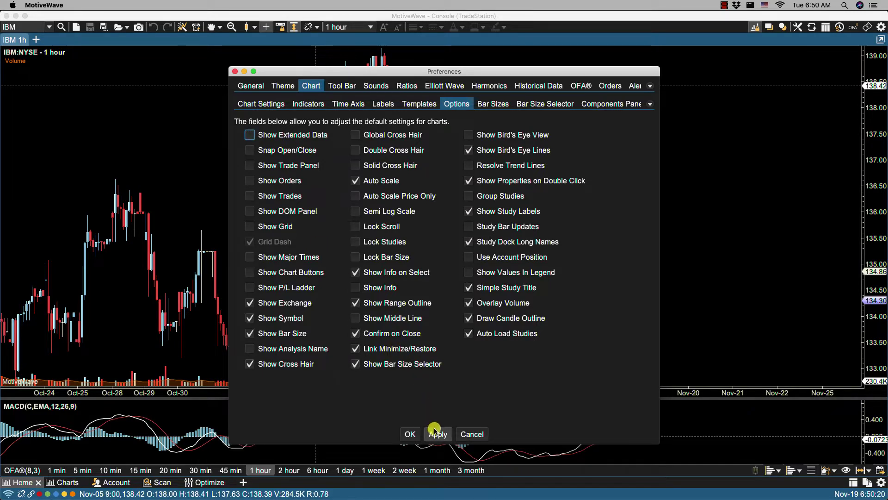
Step: Close Preferences, create an AAPL chart tab without inherited settings, and turn on its extended-hours data
click(410, 433)
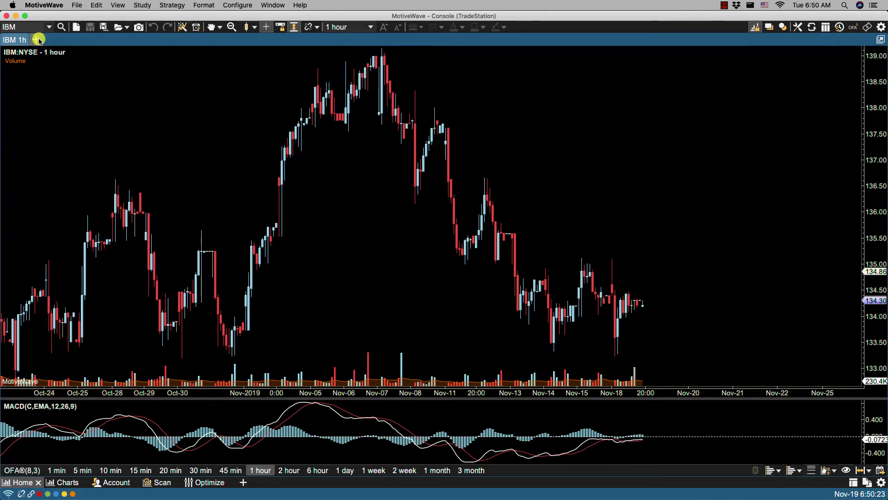
click(36, 40)
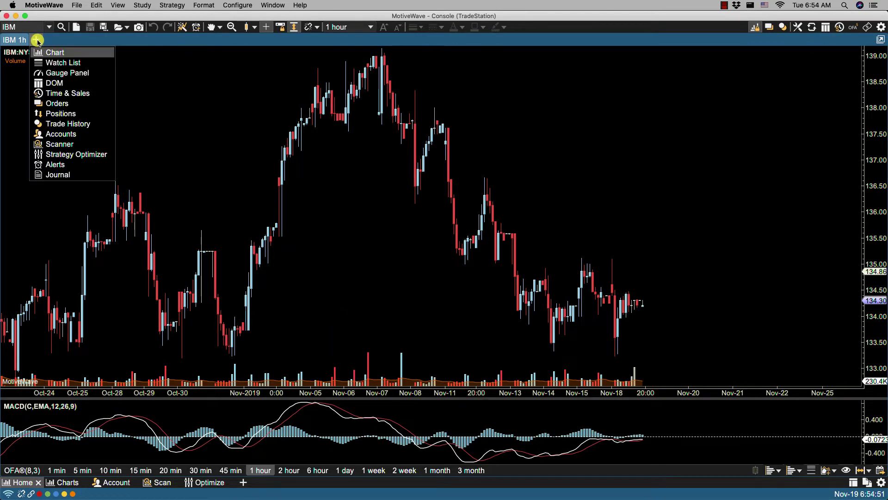
click(54, 54)
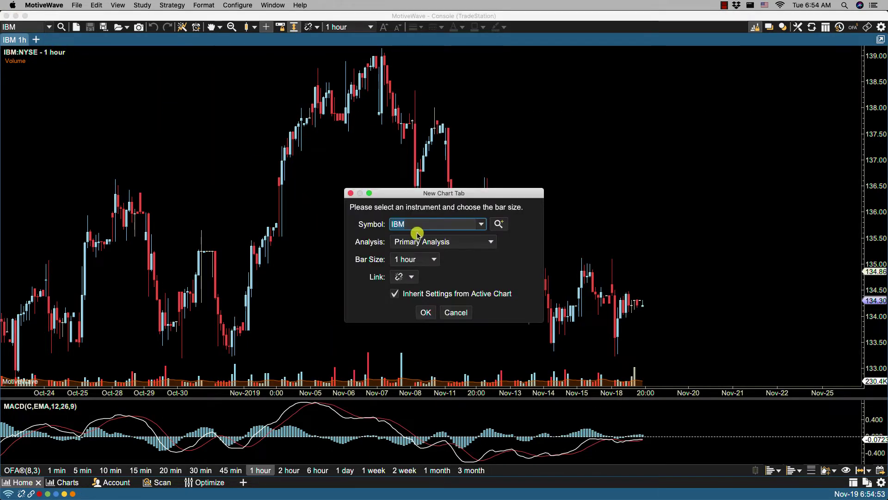
text(AAPL)
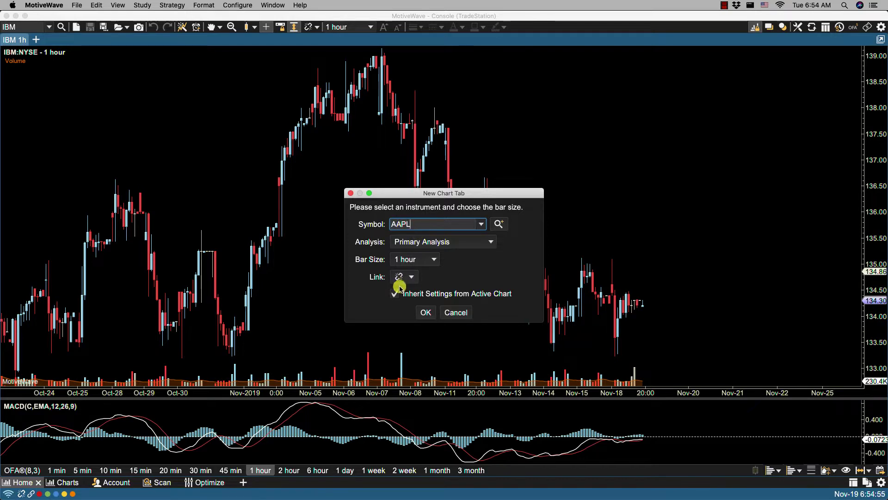
click(395, 293)
click(430, 313)
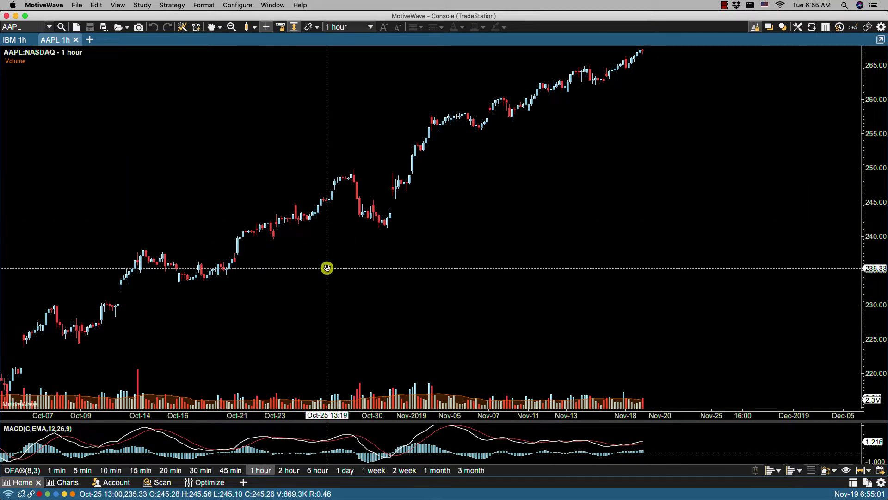
right_click(485, 246)
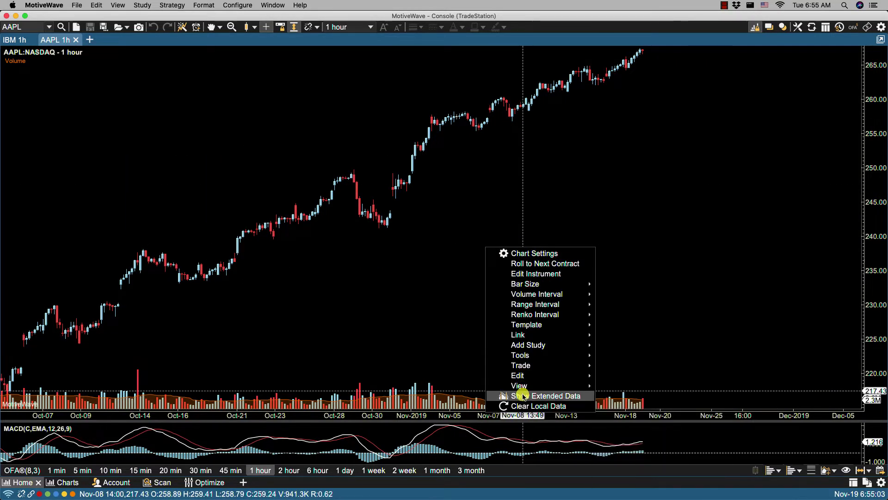
click(519, 397)
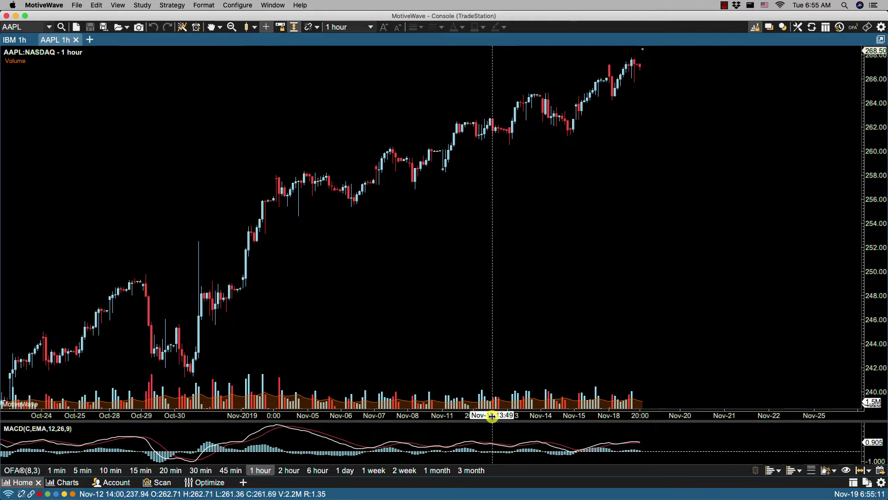
Step: Widen the AAPL bars by stretching the time axis and select the Line drawing tool
drag(493, 414, 465, 418)
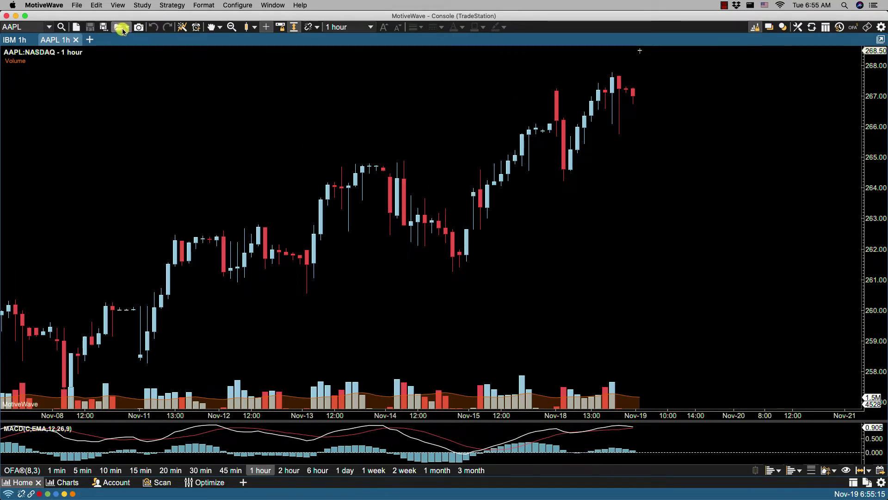
click(214, 28)
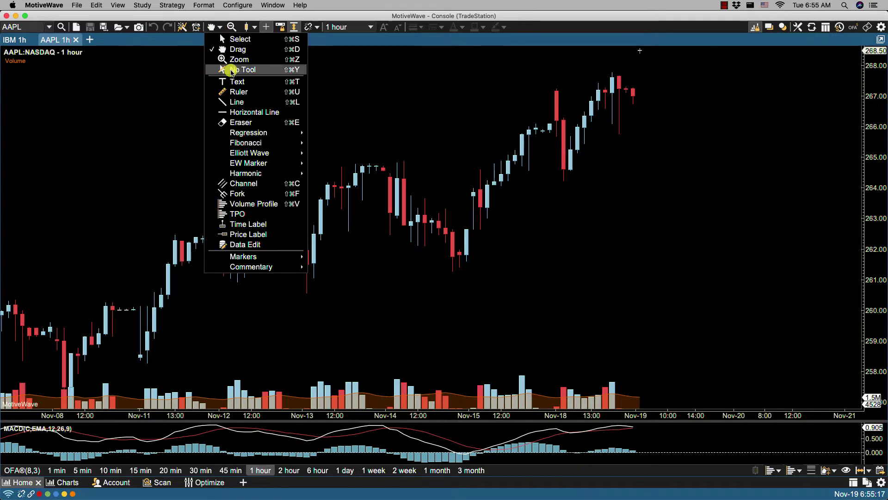
click(249, 102)
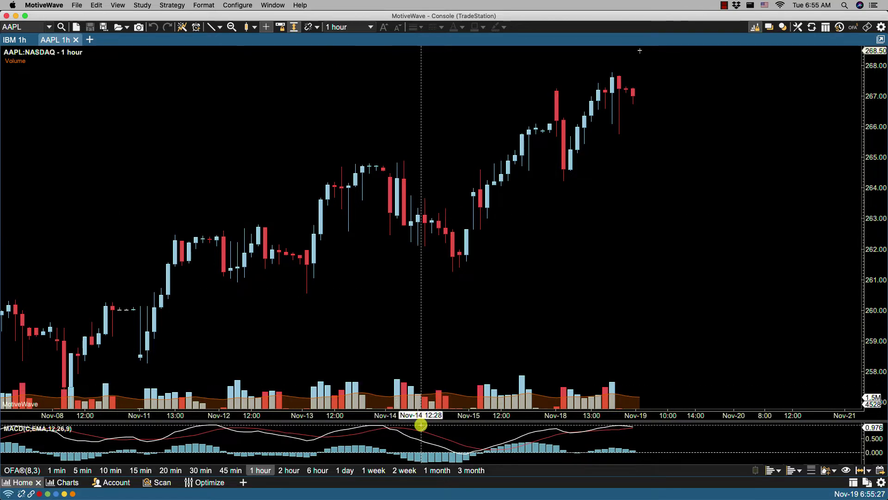
drag(423, 417, 391, 416)
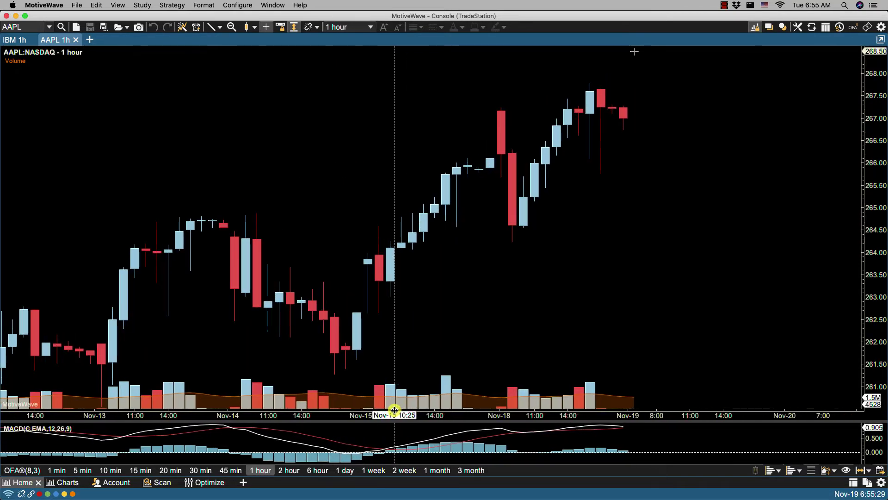
click(337, 234)
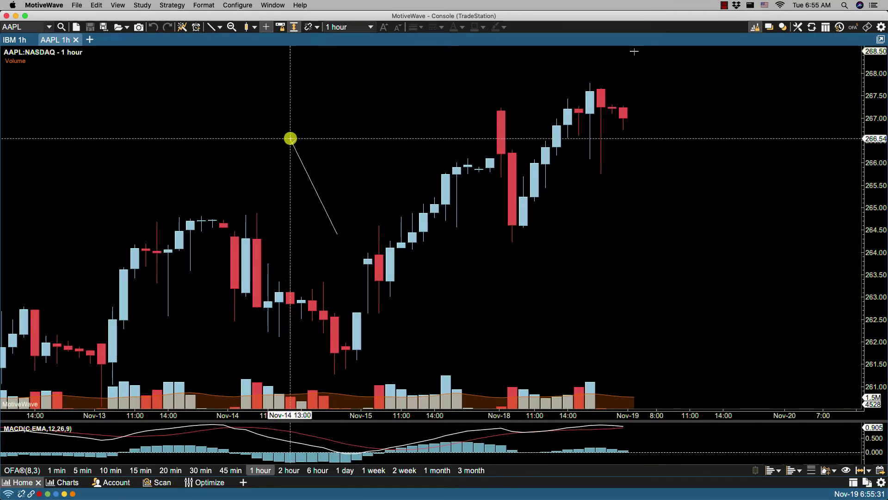
Step: Pan the chart to show the latest bars through Nov 19, then reselect the Line tool
click(221, 27)
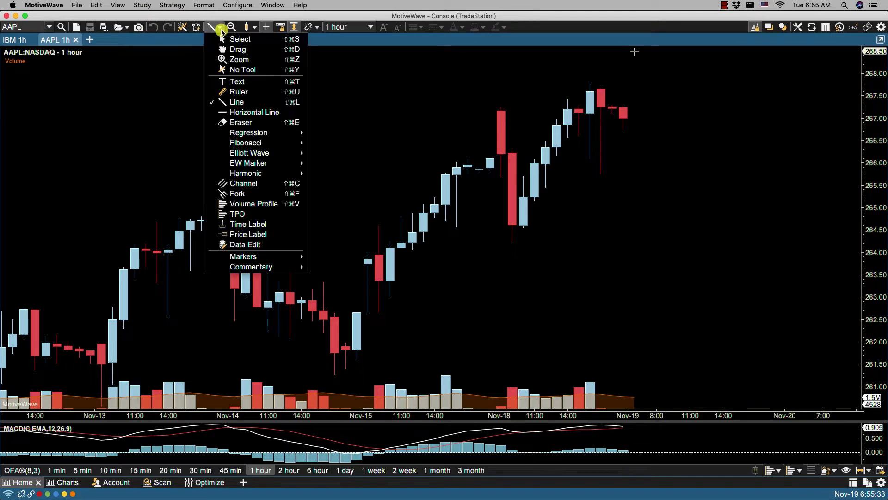
click(233, 41)
mouse_move(273, 176)
mouse_down()
mouse_move(453, 160)
mouse_move(479, 133)
mouse_up()
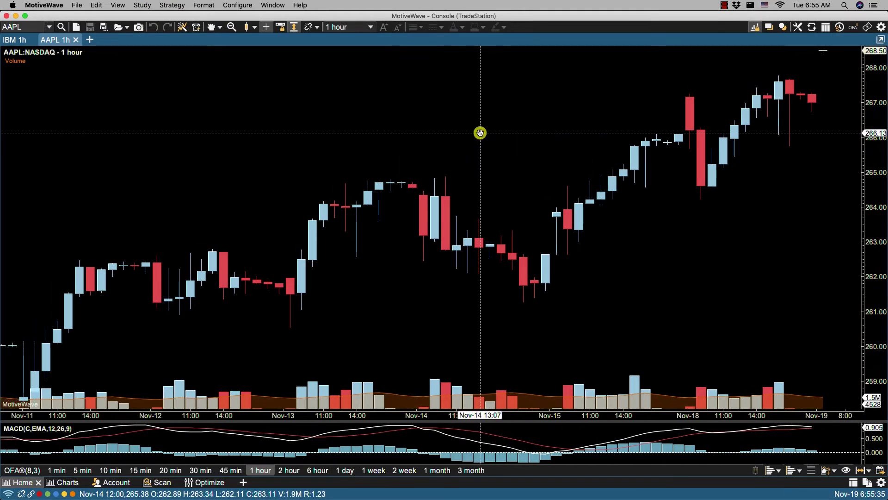
click(218, 29)
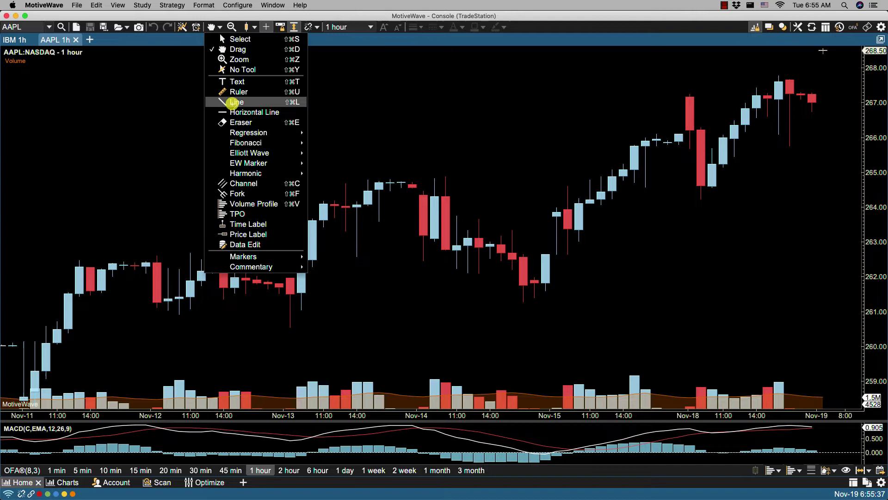
click(230, 103)
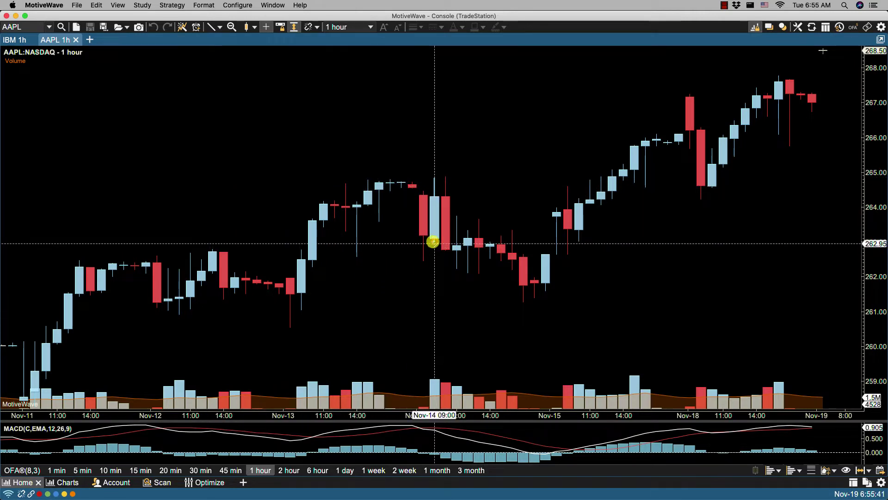
Step: Check Snap Open/Close in the default Chart Options and confirm Preferences with OK
click(239, 6)
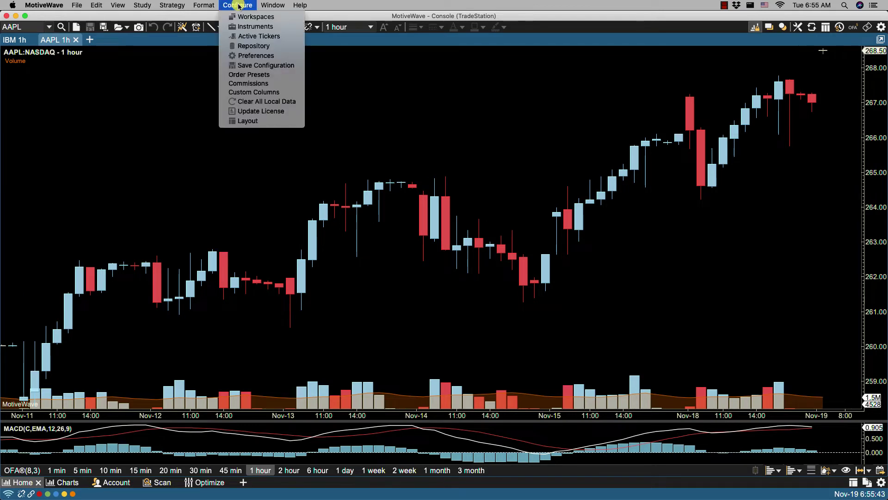
click(255, 55)
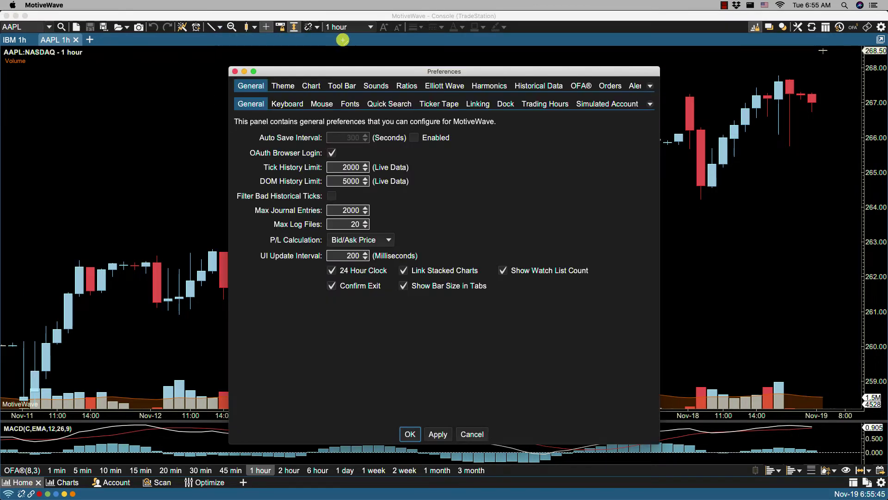
click(311, 86)
click(460, 110)
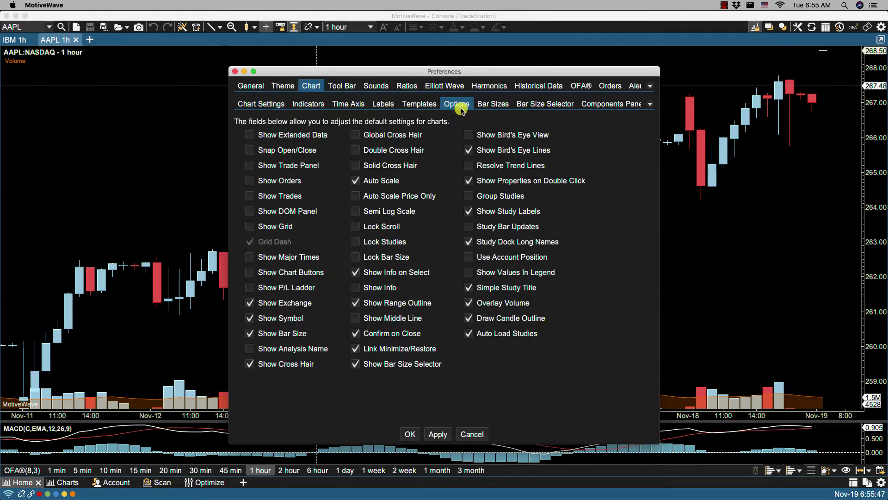
click(250, 150)
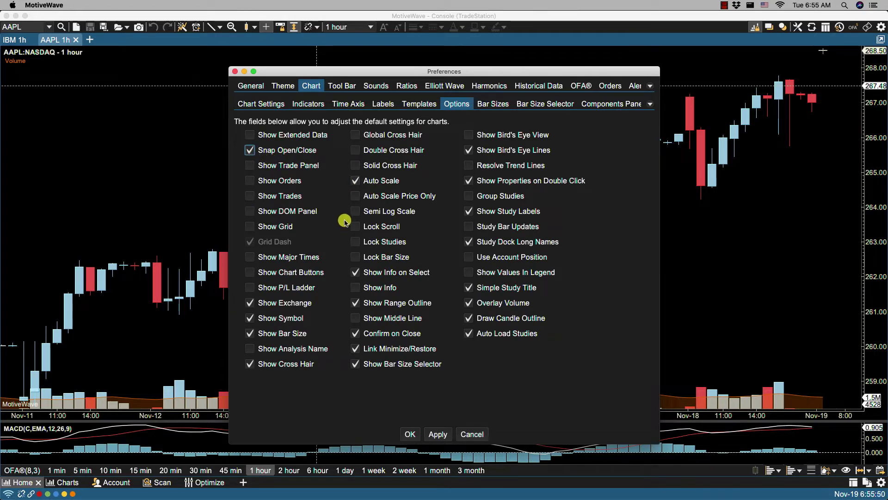
click(414, 433)
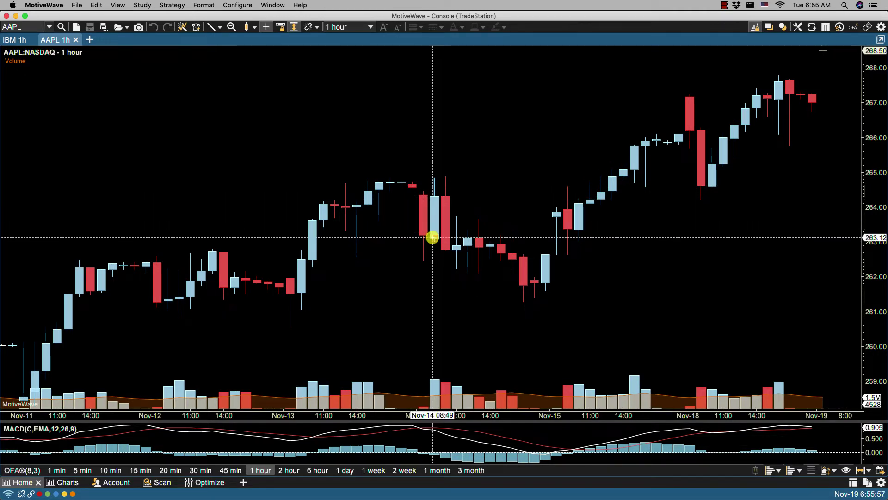
Step: Enable Show Trades in the default Chart Options, then apply and confirm the preferences
click(238, 5)
click(246, 54)
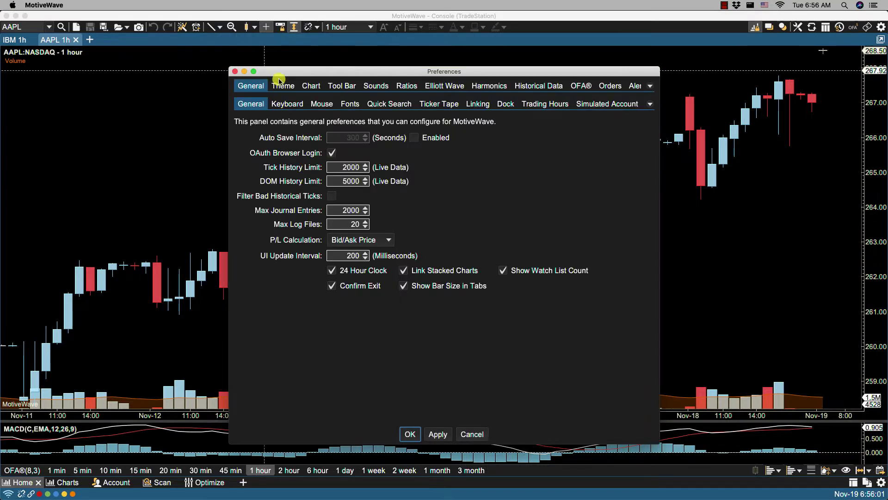
click(311, 86)
click(448, 109)
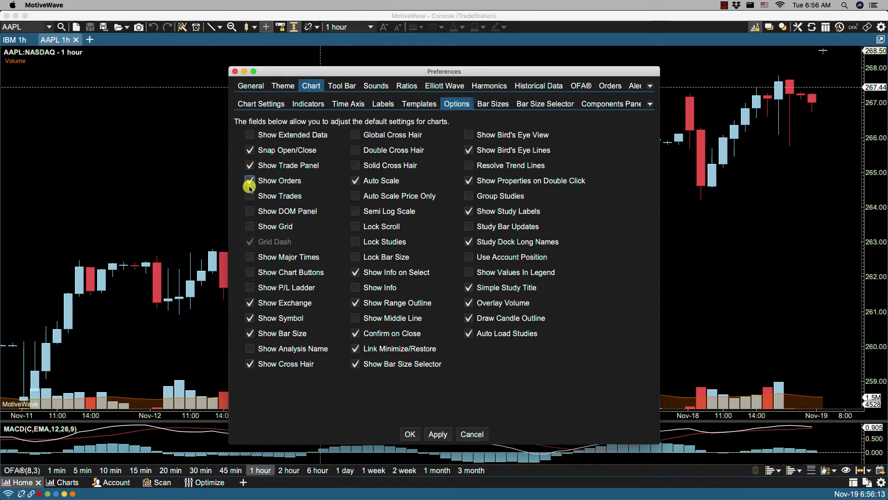
click(250, 197)
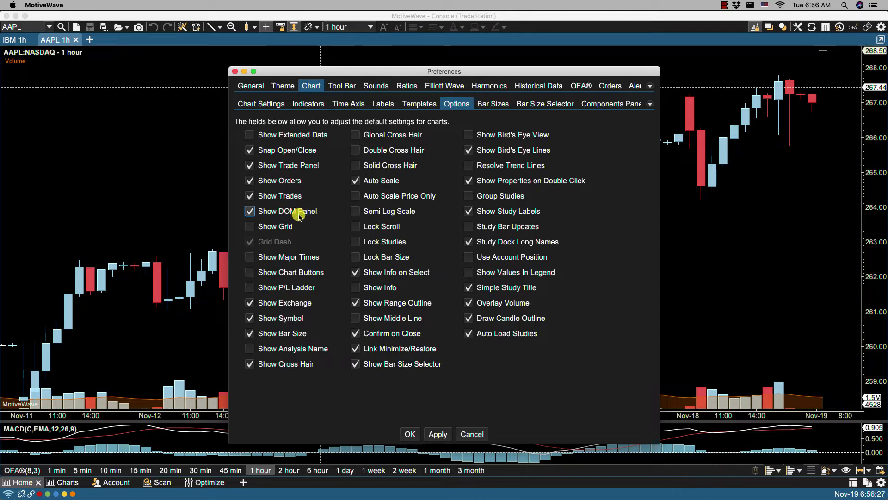
click(438, 434)
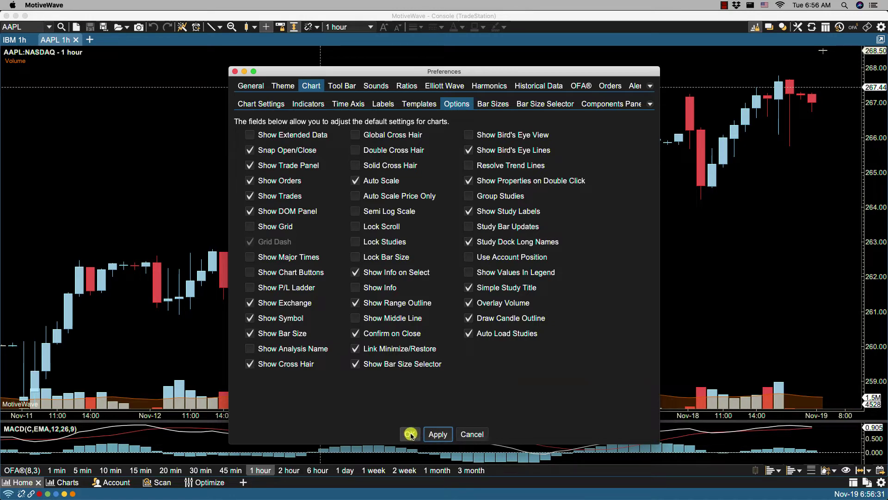
click(410, 434)
Step: Create a new EURUSD 15-minute chart tab that doesn't inherit the active chart's settings
click(89, 39)
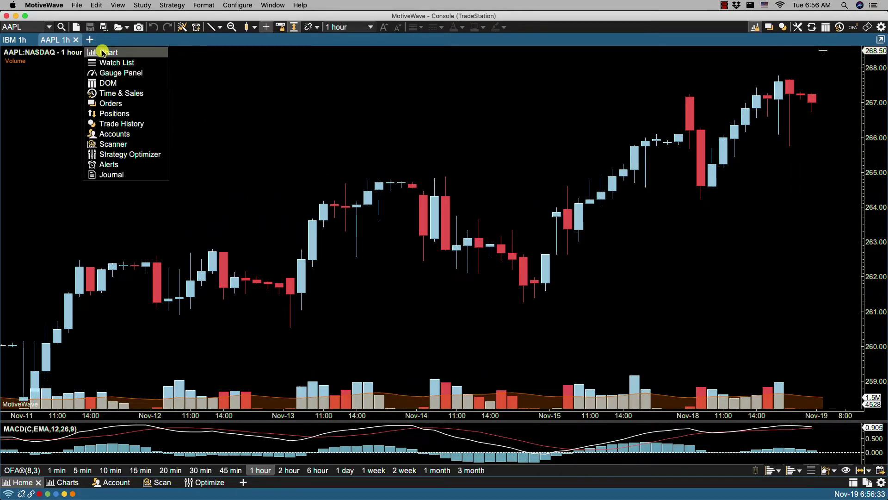
click(107, 53)
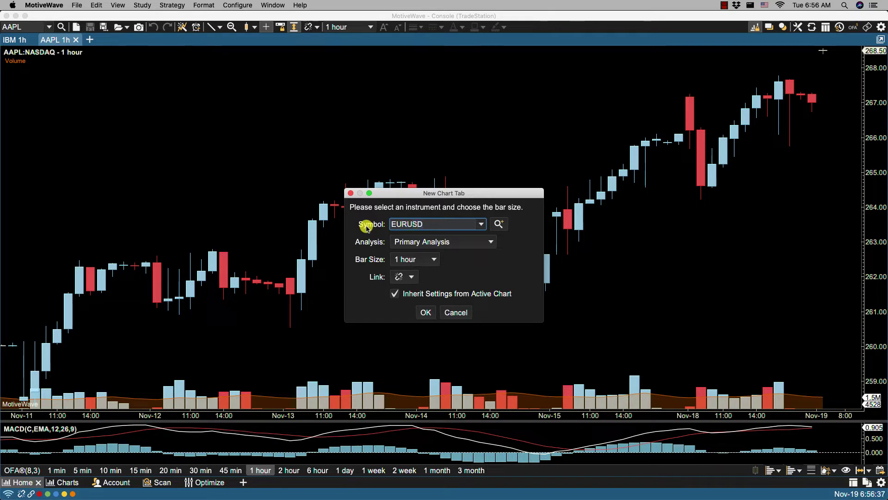
click(393, 294)
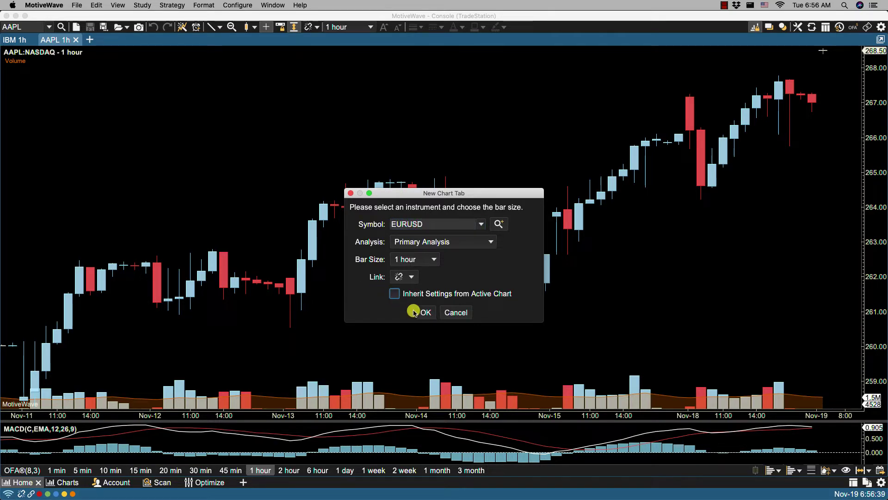
click(429, 261)
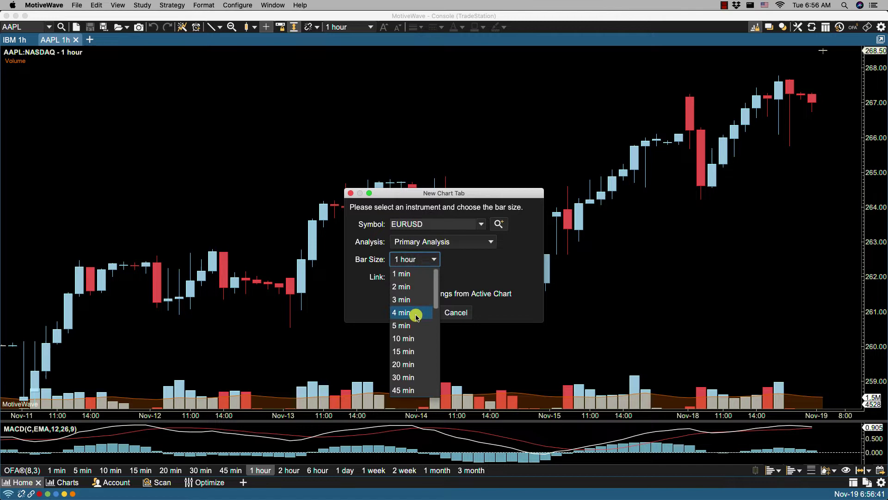
click(411, 350)
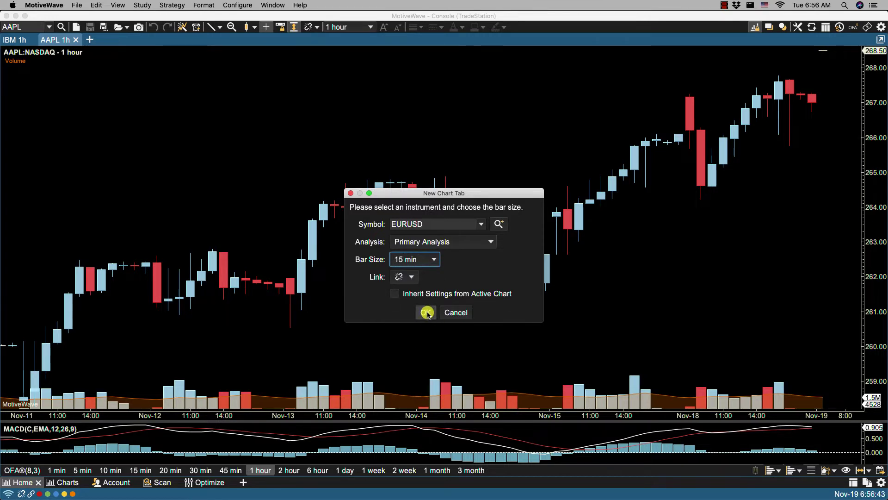
click(426, 313)
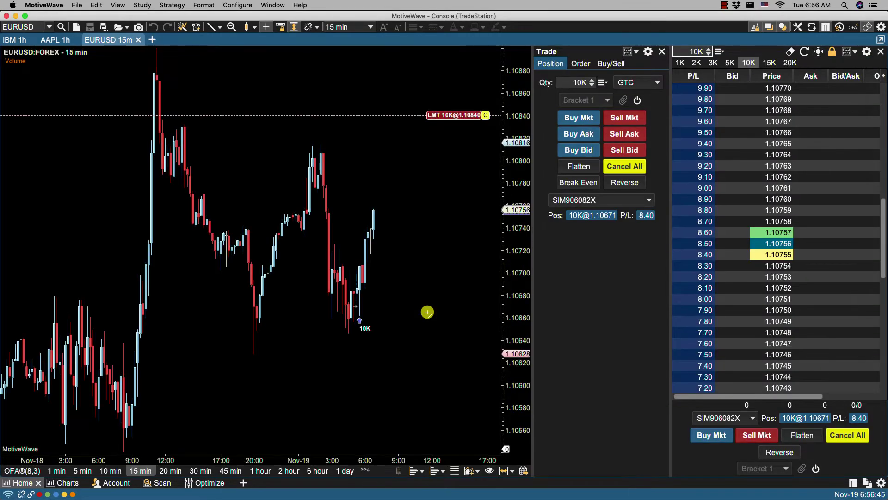
click(236, 5)
click(253, 56)
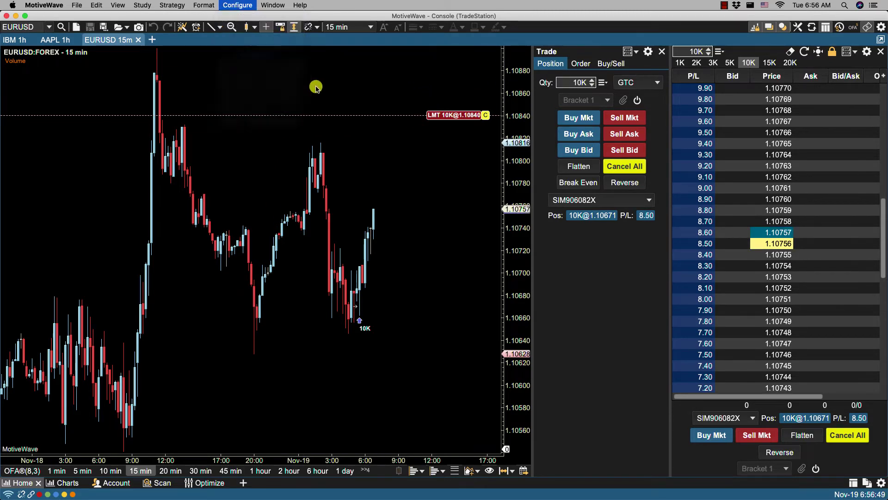
Step: Show the Chart > Options preferences page and reposition the dialog to view the EURUSD chart
click(311, 85)
click(463, 109)
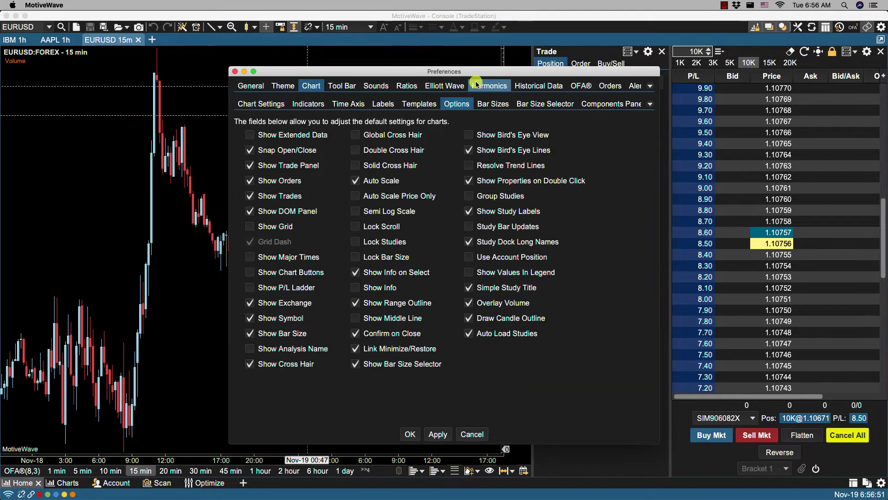
drag(478, 28, 284, 50)
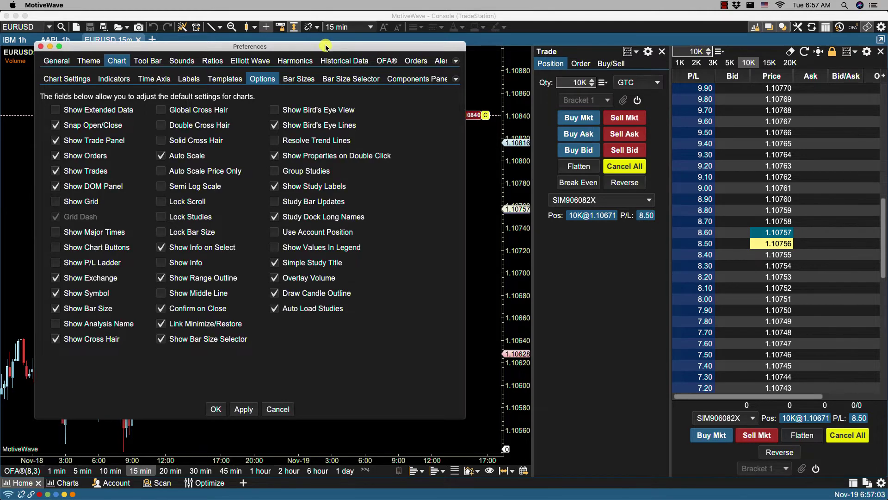
drag(326, 46, 798, 71)
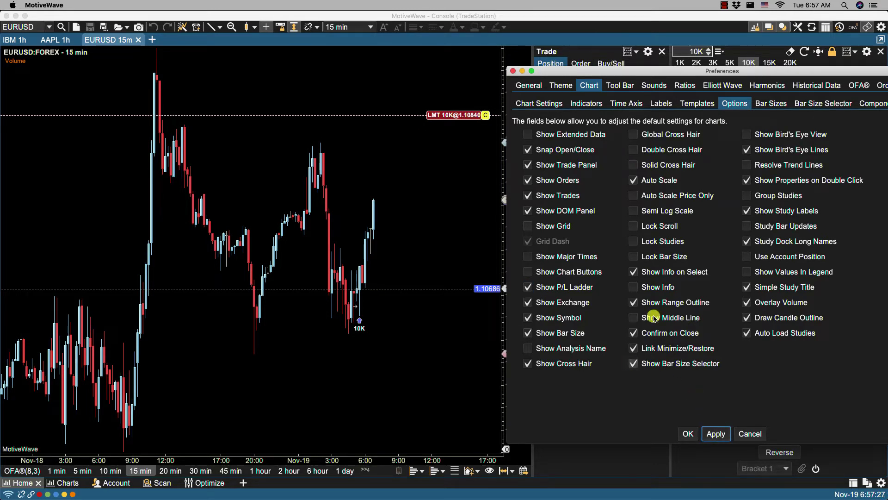
drag(546, 74, 629, 87)
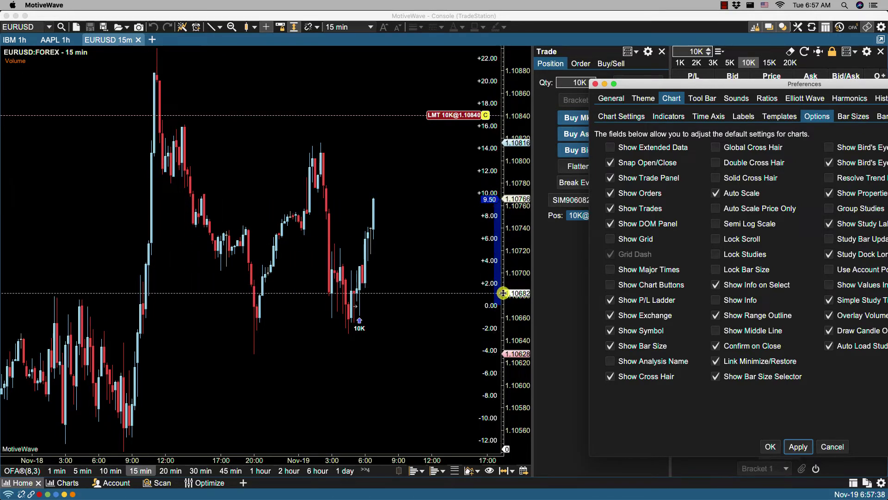
drag(668, 84, 265, 60)
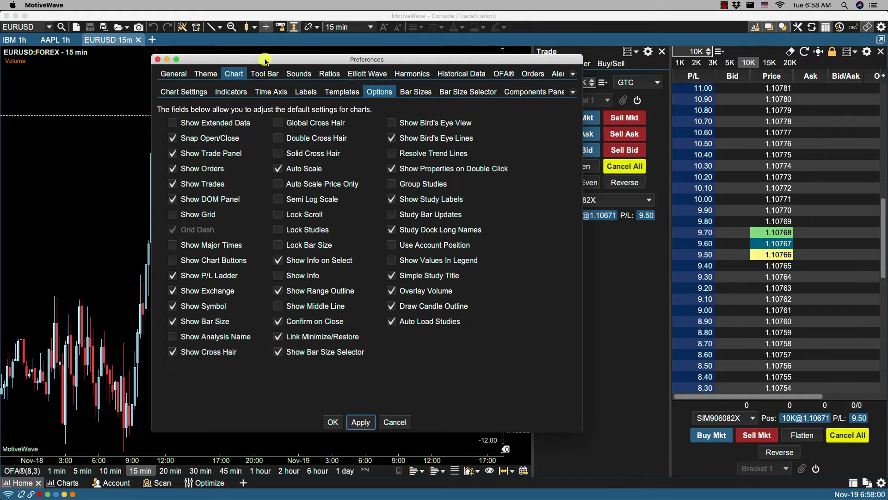
Step: Check Show Grid and Grid Dash so dashed grid lines appear on the EURUSD chart
click(173, 215)
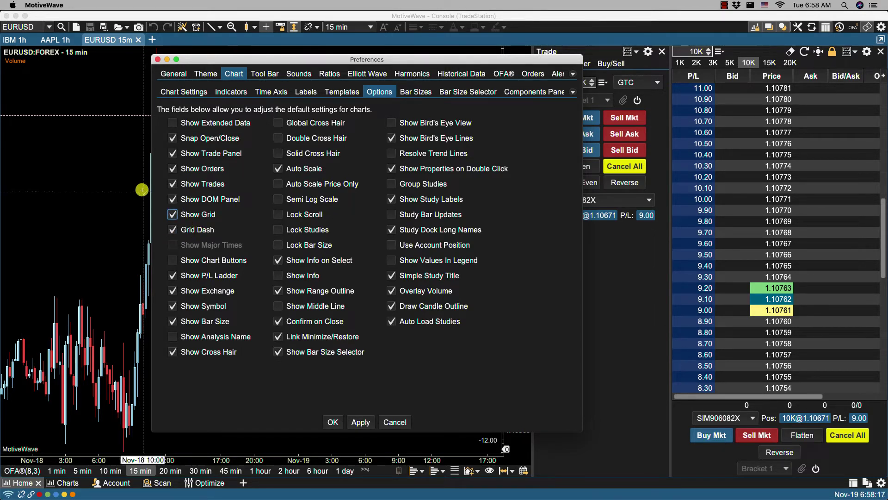
click(172, 232)
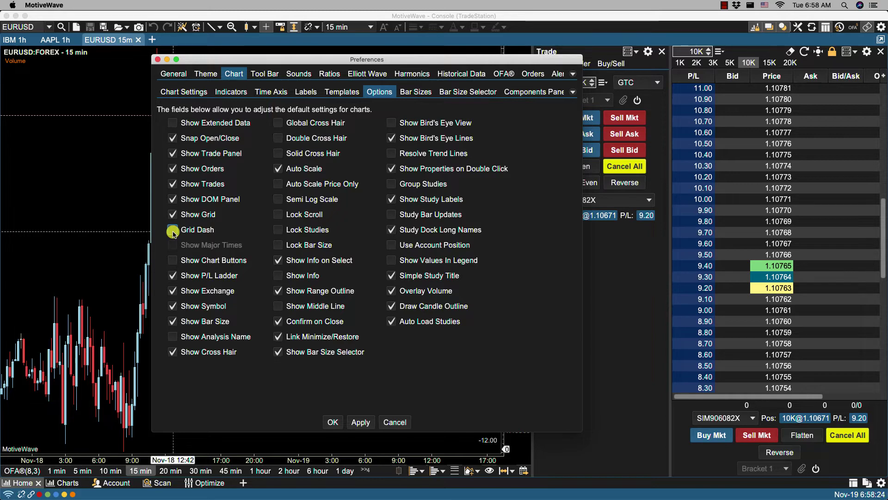
Step: Close Preferences and create a new ORCL 15-minute chart tab without inherited settings
click(332, 422)
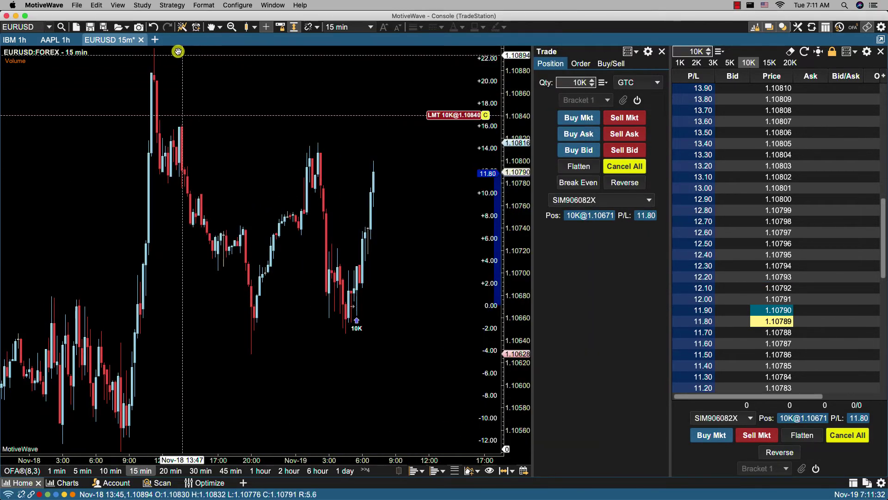
click(155, 40)
click(167, 51)
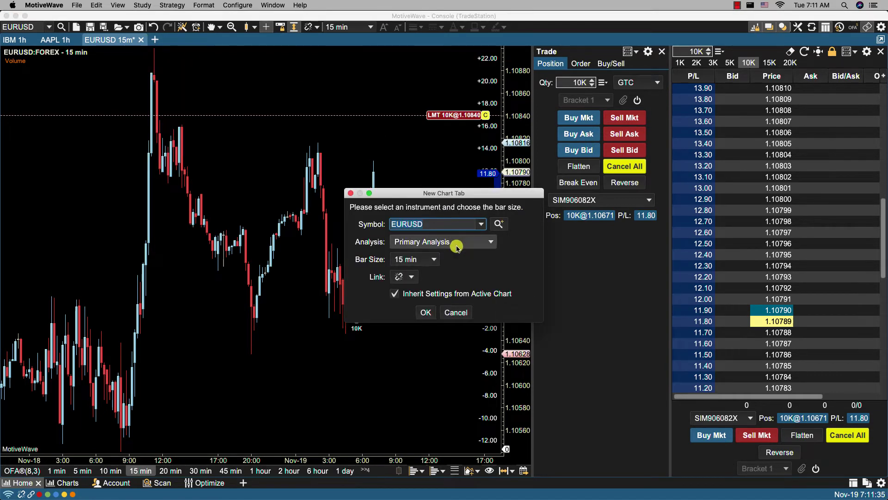
click(396, 294)
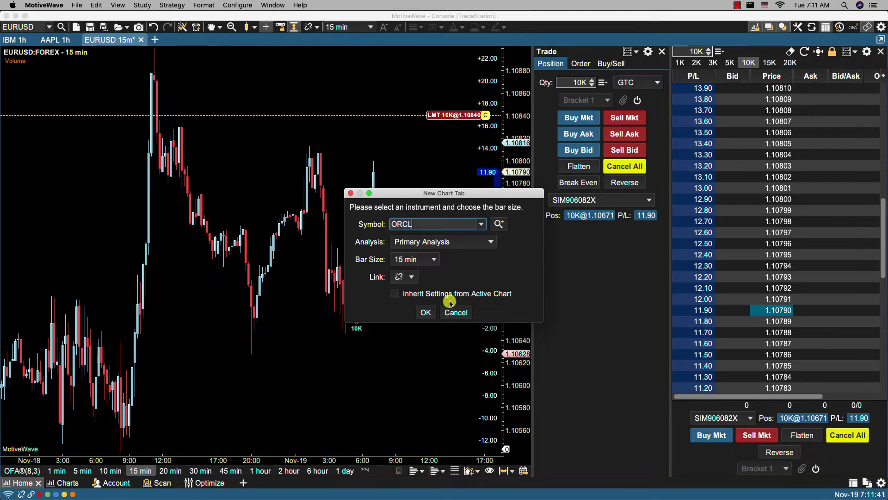
click(425, 311)
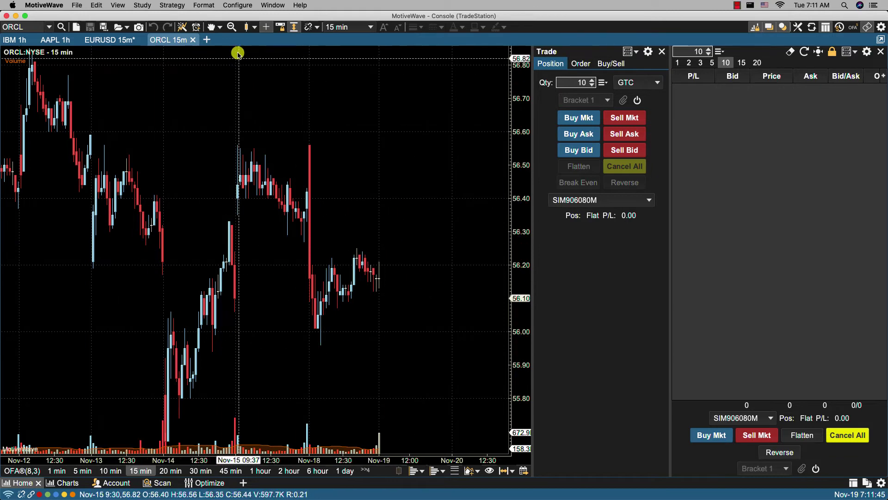
Step: Uncheck Grid Dash and Show Grid in the default Chart Options, then apply and confirm with OK
click(239, 6)
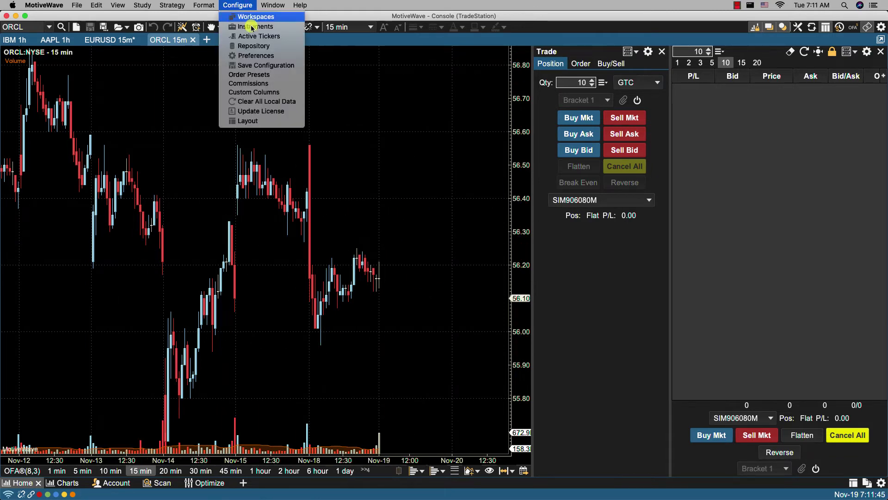
click(257, 56)
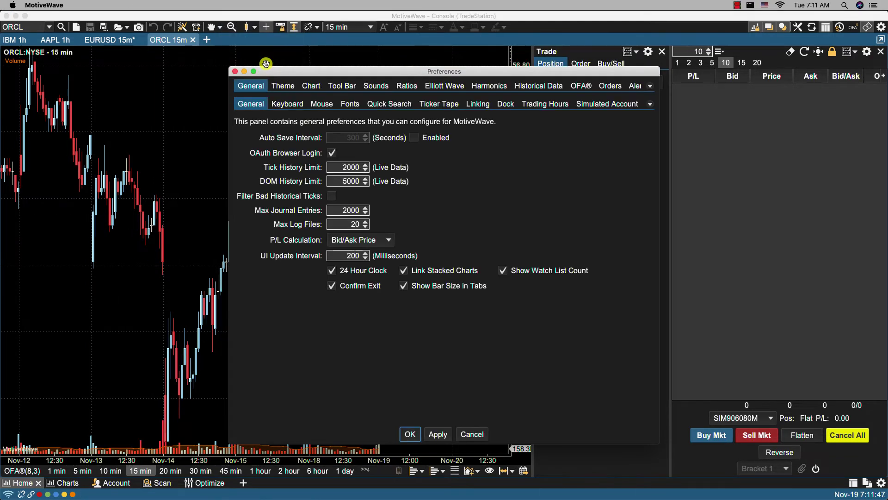
click(310, 86)
click(451, 104)
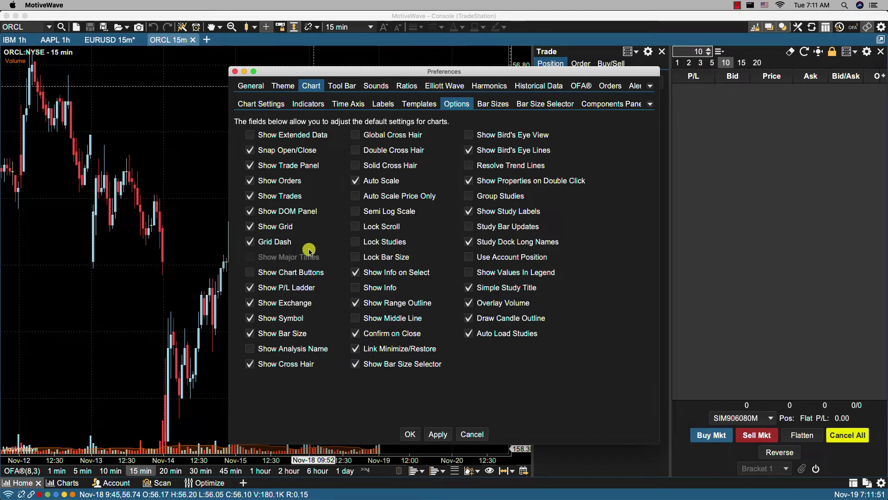
click(429, 433)
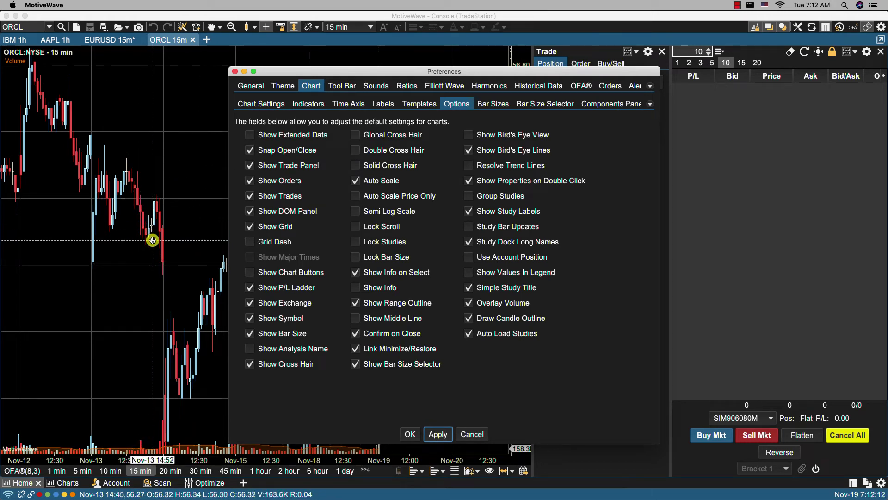
click(249, 227)
click(433, 433)
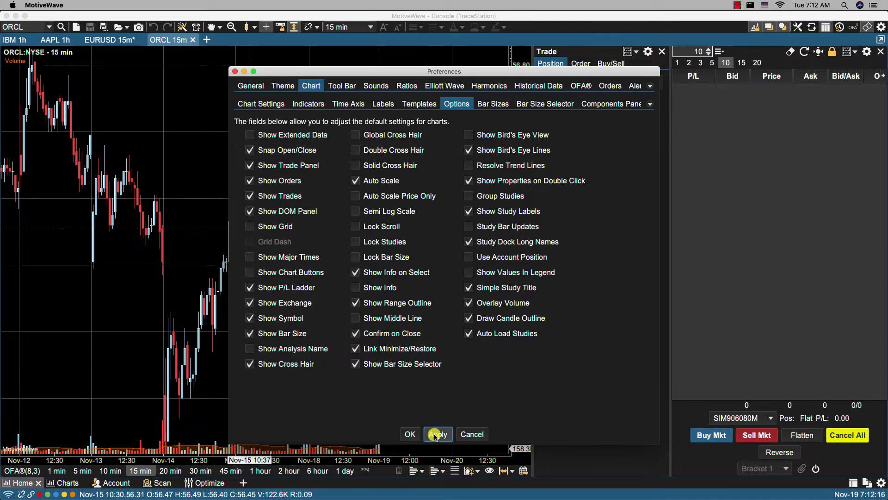
click(408, 433)
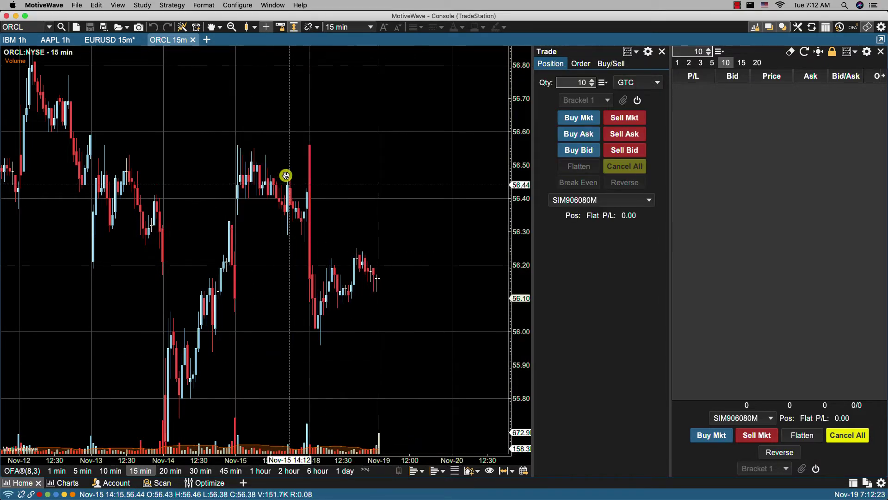
Step: Close the ORCL chart tab and create a new MSFT chart tab
click(192, 41)
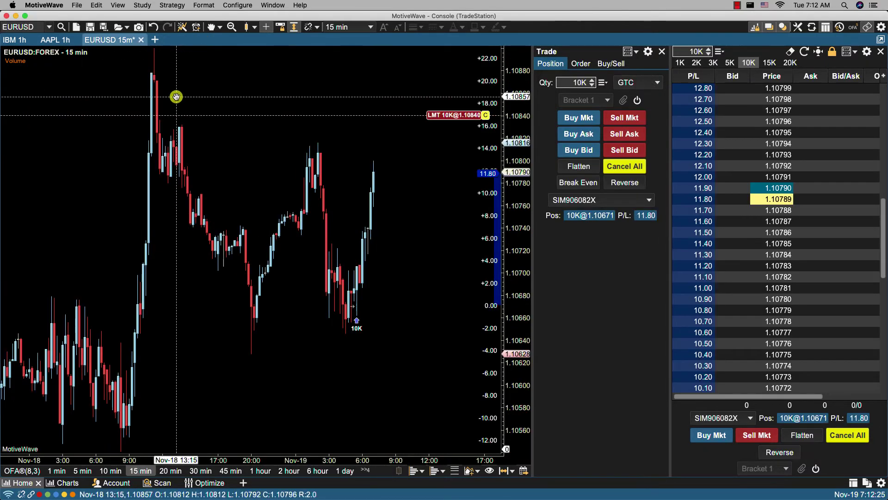
click(156, 43)
click(167, 55)
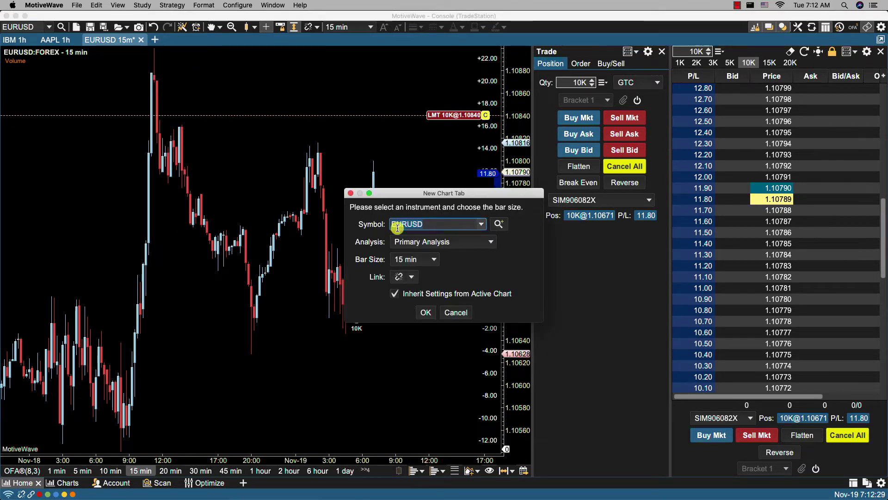
text(MSFT)
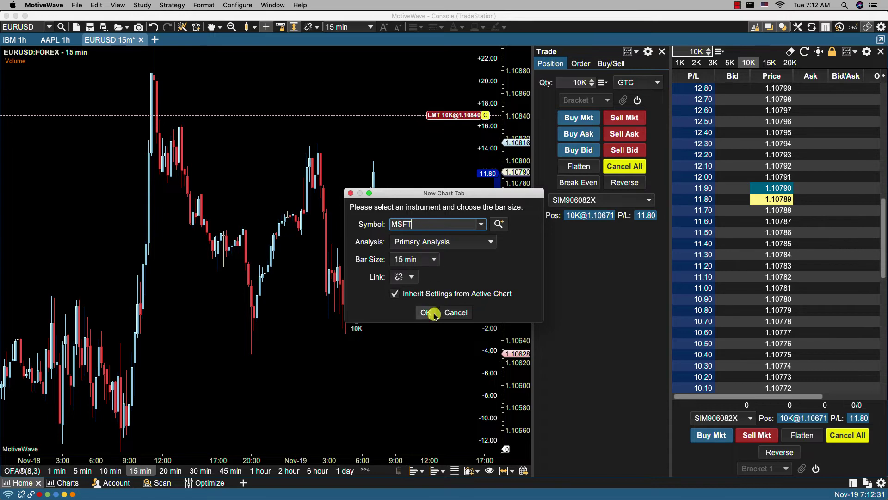
click(428, 312)
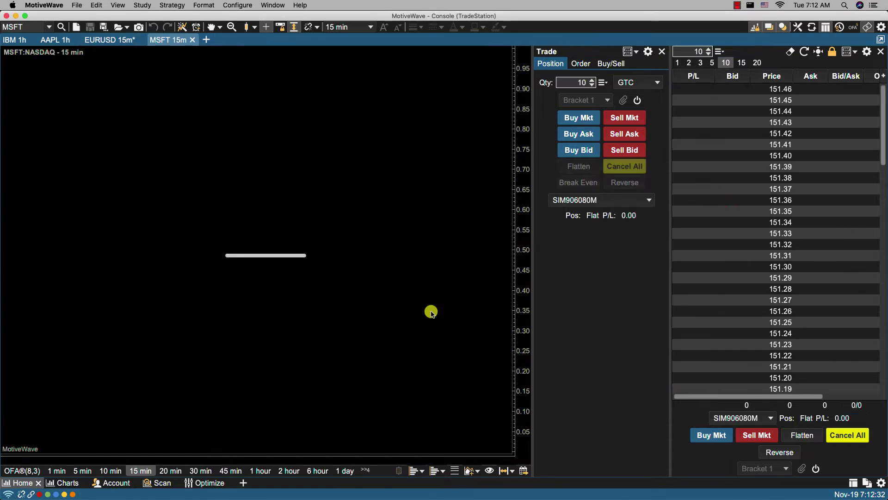
click(140, 5)
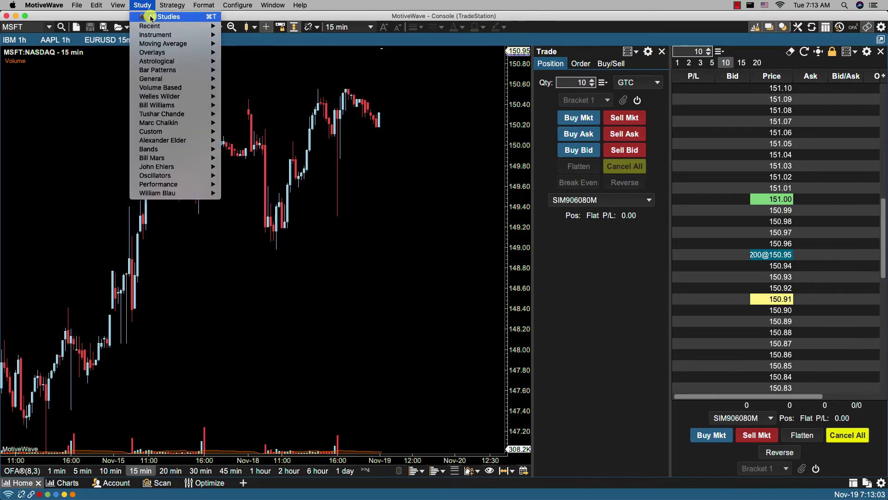
Step: Add a default MACD (12,26,9) study and drag its pane taller
click(151, 18)
text(macd)
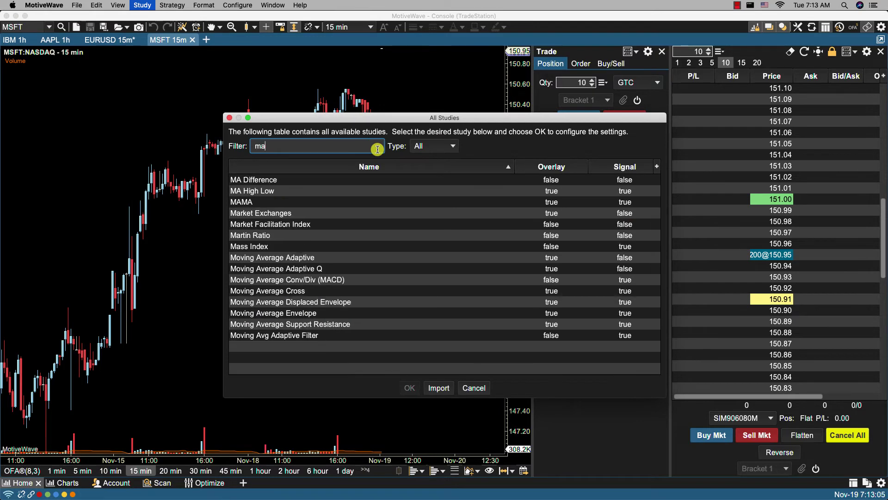
double_click(341, 191)
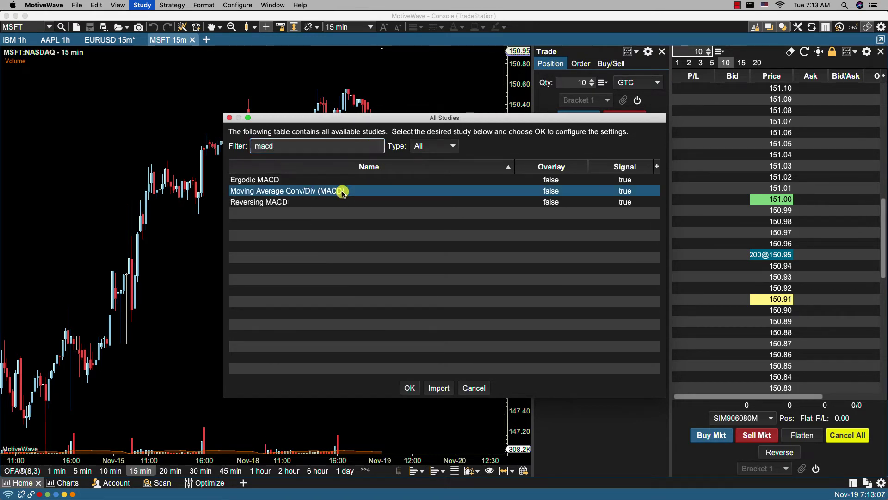
click(386, 362)
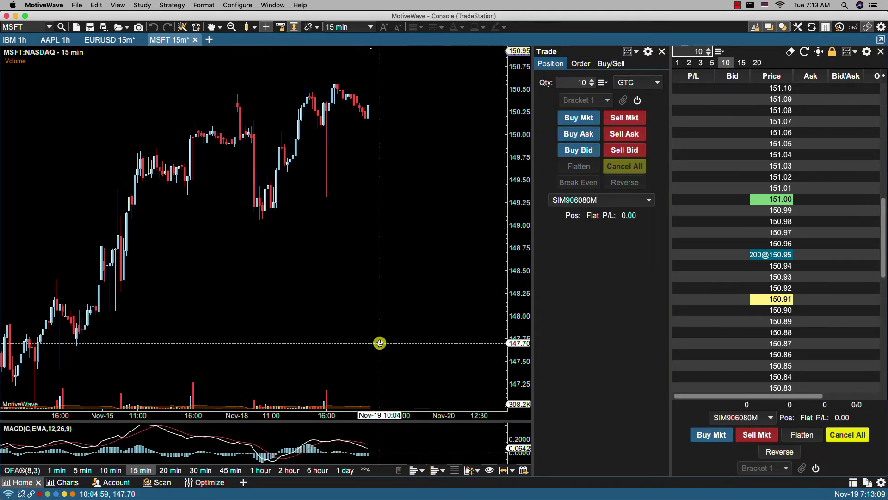
drag(324, 424, 329, 382)
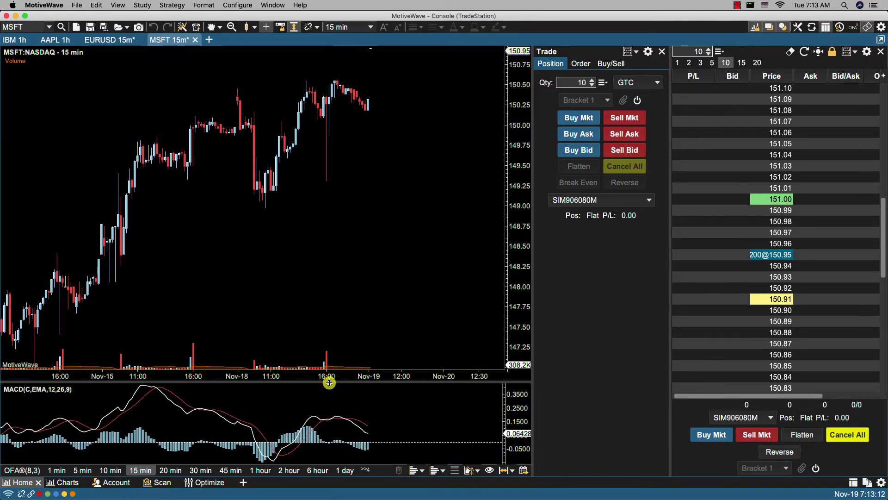
Step: Check Show Major Times in Preferences > Chart > Options and apply it
click(246, 6)
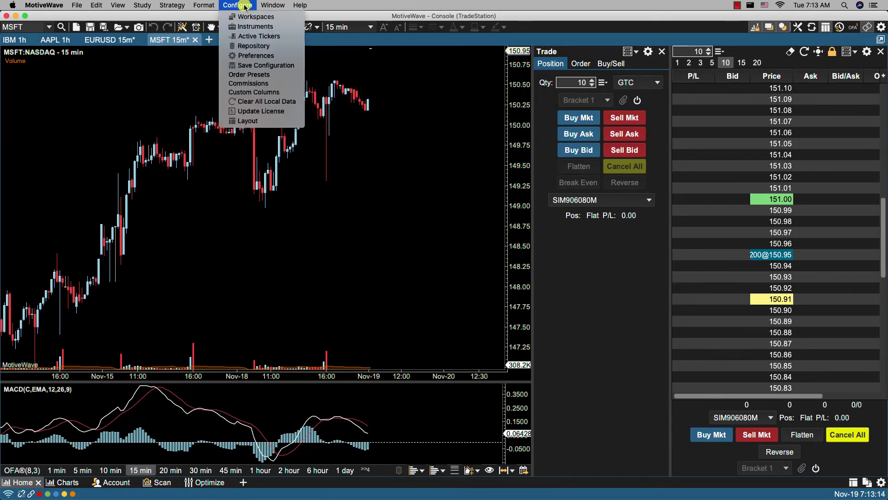
click(257, 56)
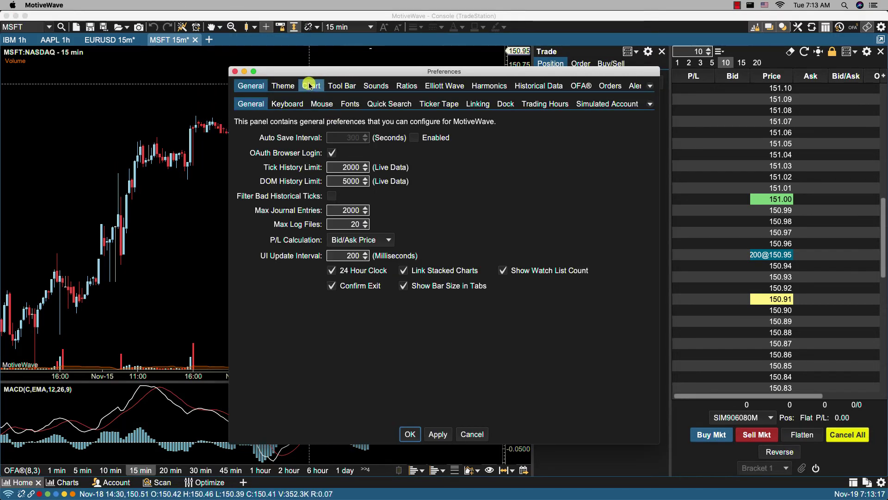
click(310, 86)
click(453, 107)
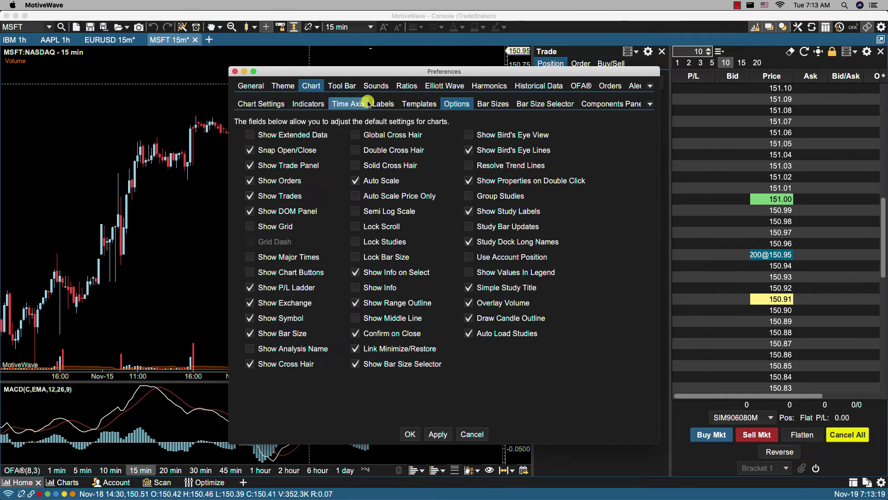
drag(370, 73, 566, 28)
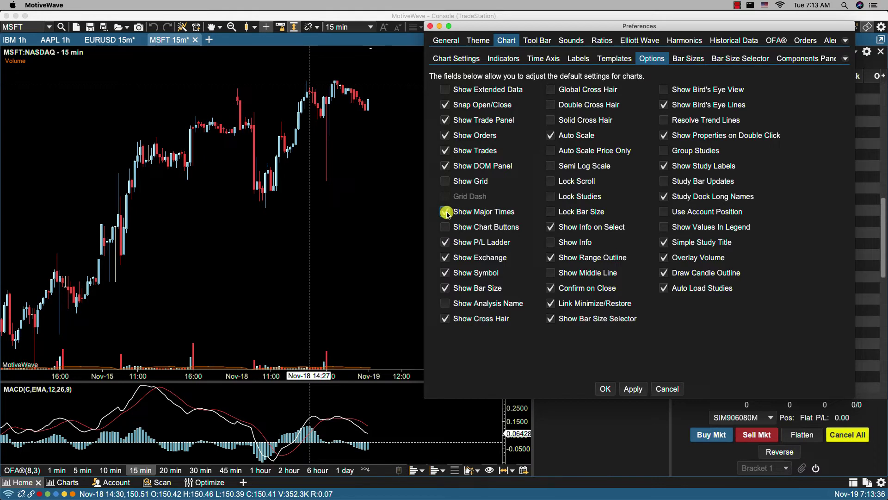
click(630, 390)
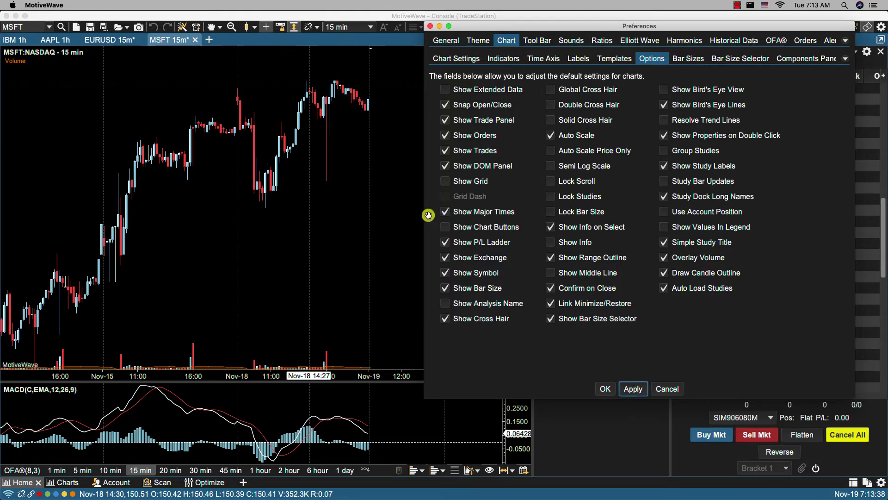
click(371, 89)
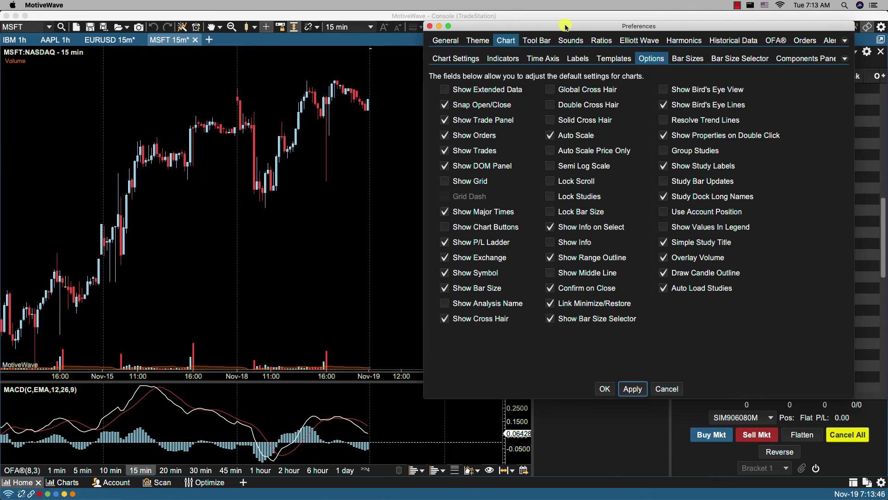
drag(566, 26, 163, 27)
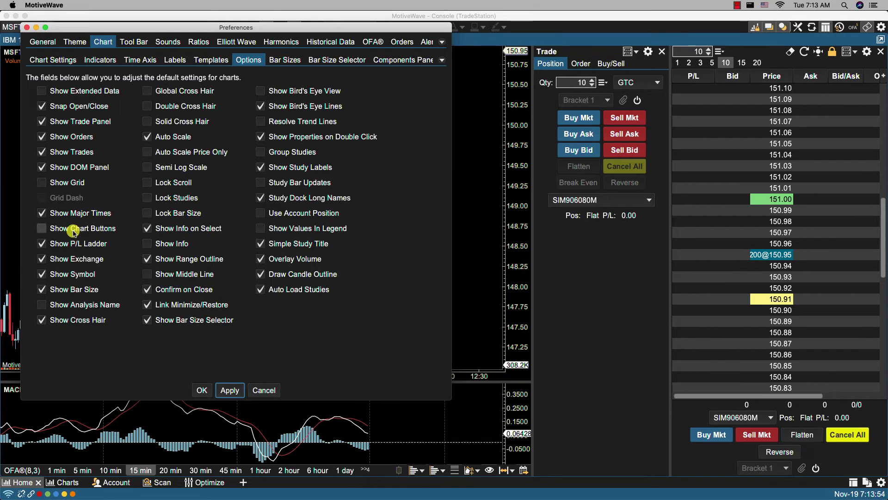
click(42, 228)
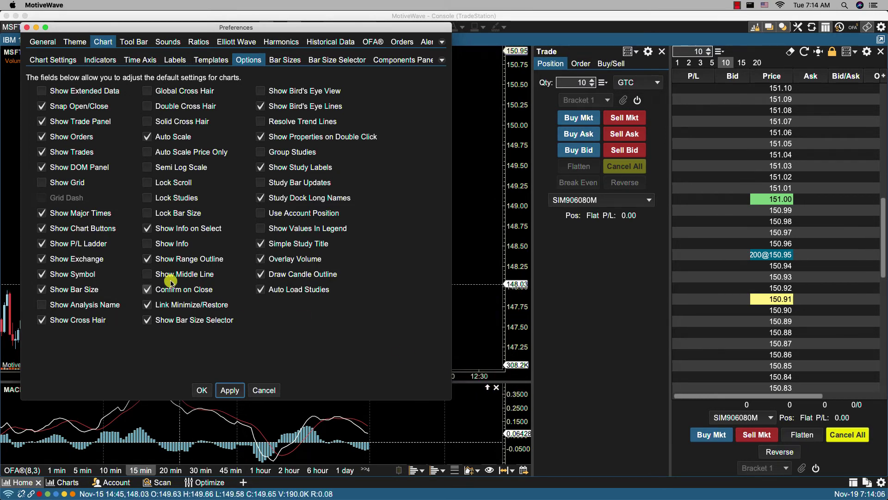
click(45, 228)
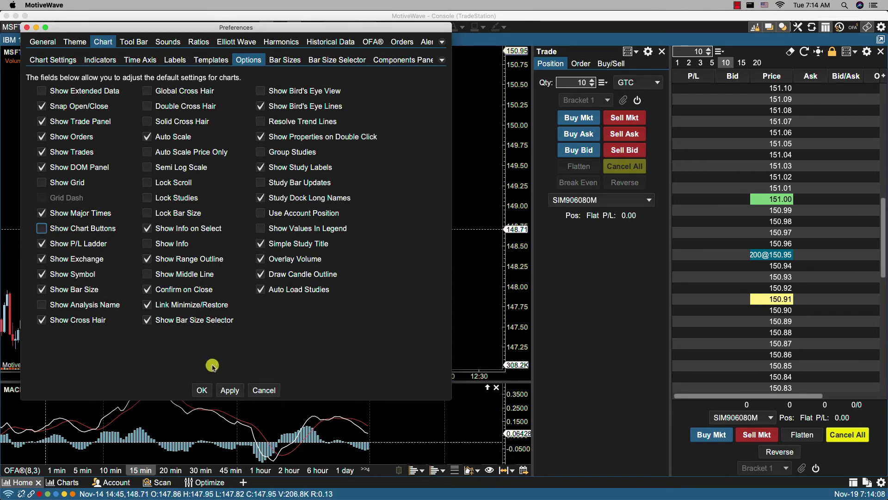
click(228, 389)
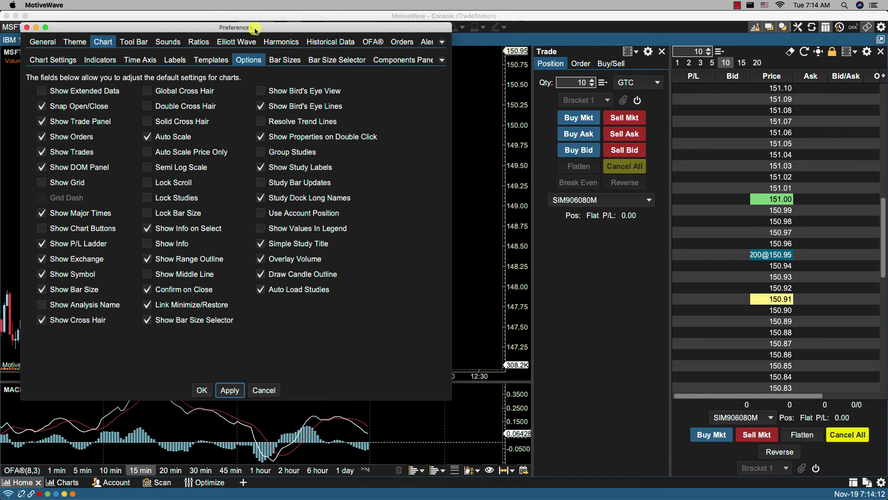
Step: Uncheck Show Exchange, Show Symbol and Show Bar Size in chart options, applying each change
drag(267, 29, 635, 48)
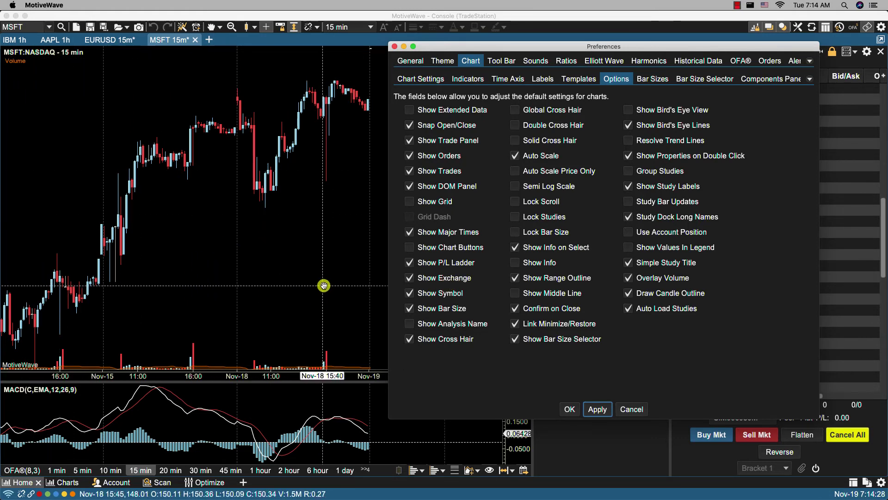
click(408, 278)
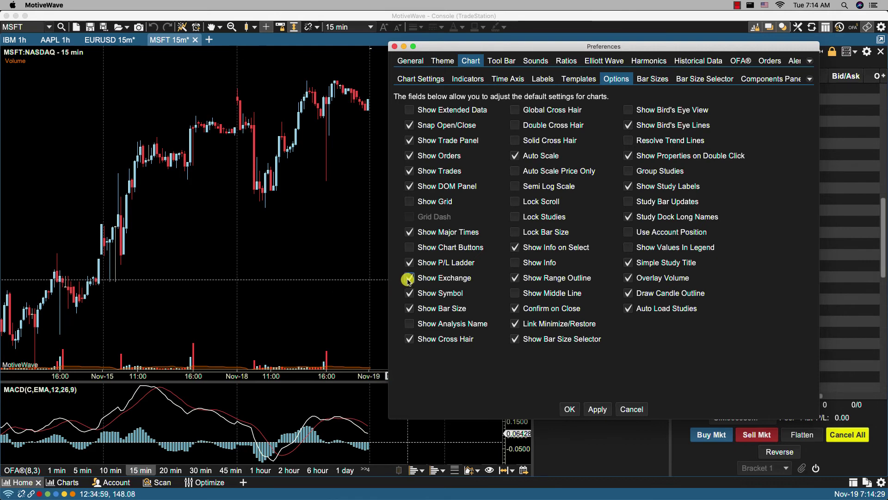
click(597, 408)
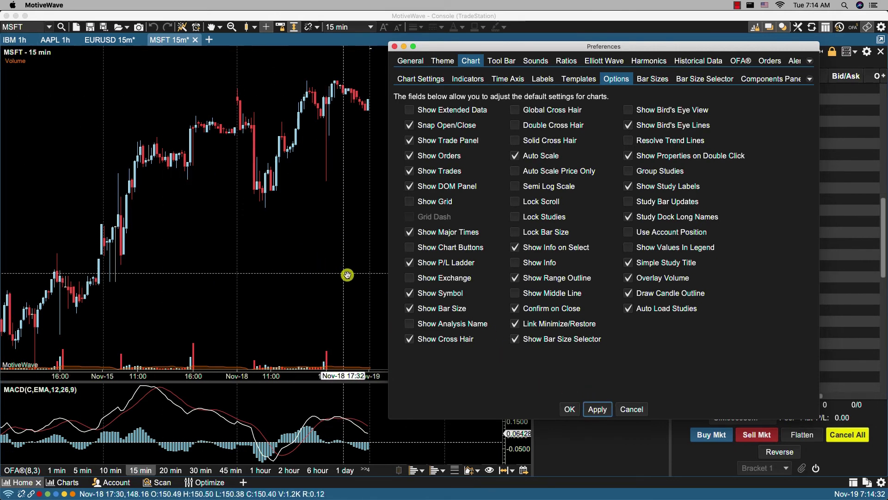
click(409, 294)
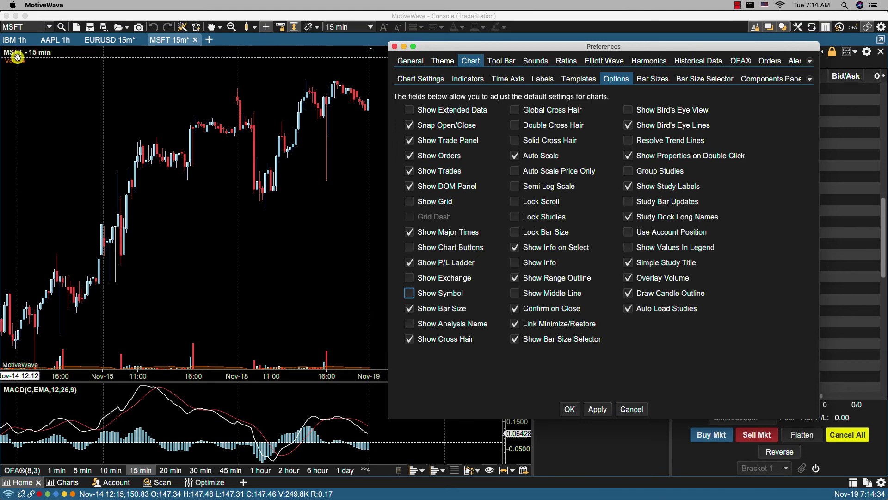
click(596, 408)
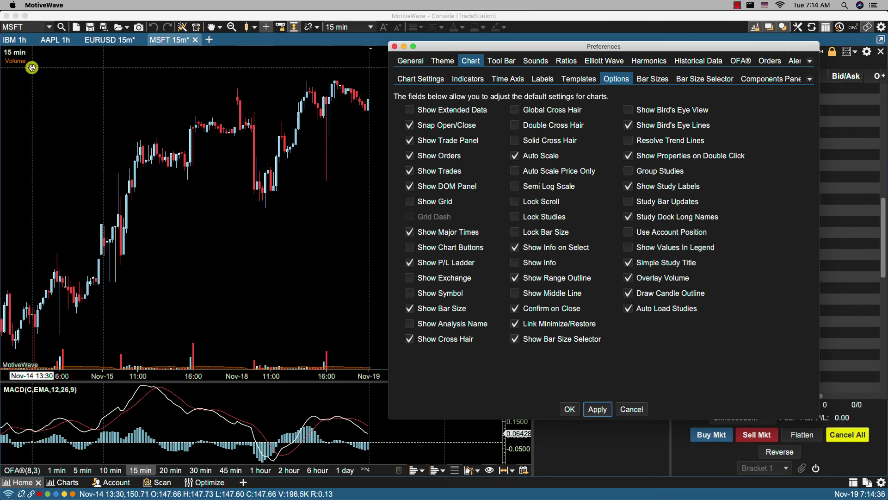
click(411, 309)
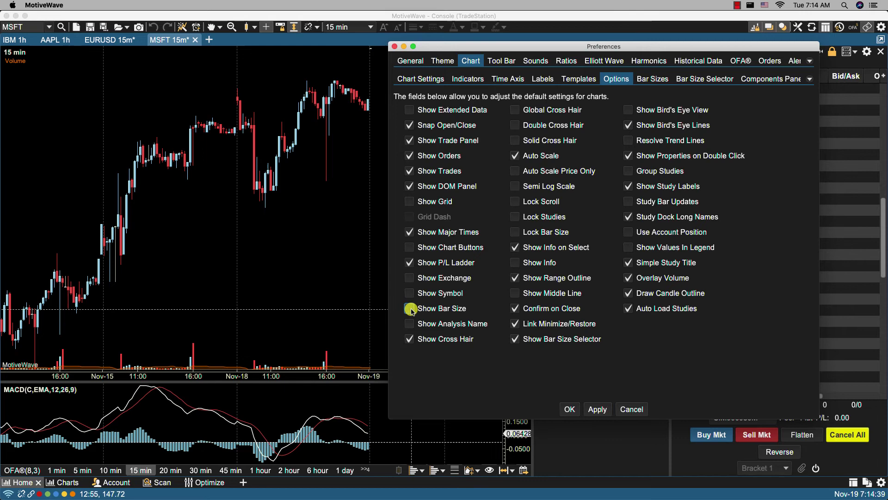
click(594, 410)
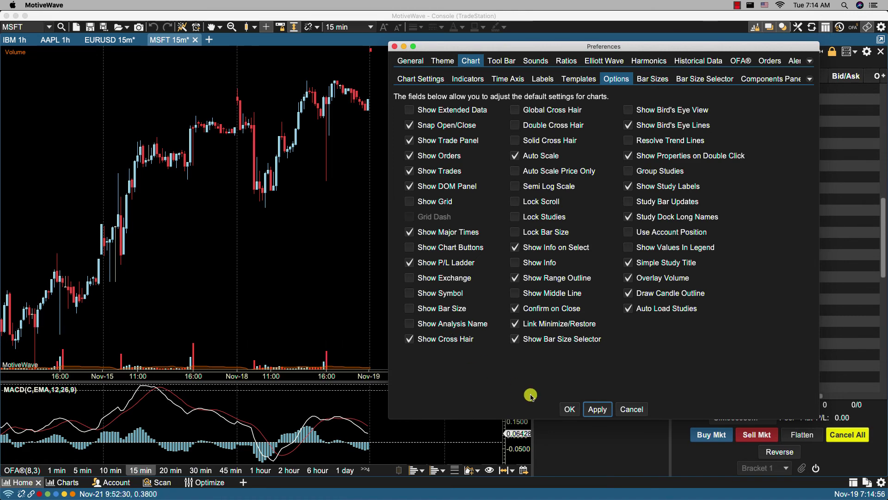
Step: Close Preferences and open the Alternate 1 analysis on the EURUSD 15m chart
click(568, 409)
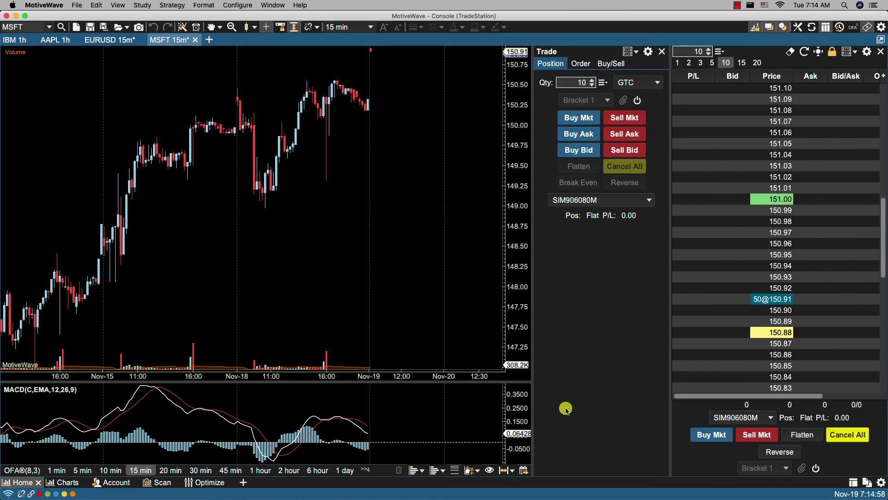
click(98, 41)
click(125, 30)
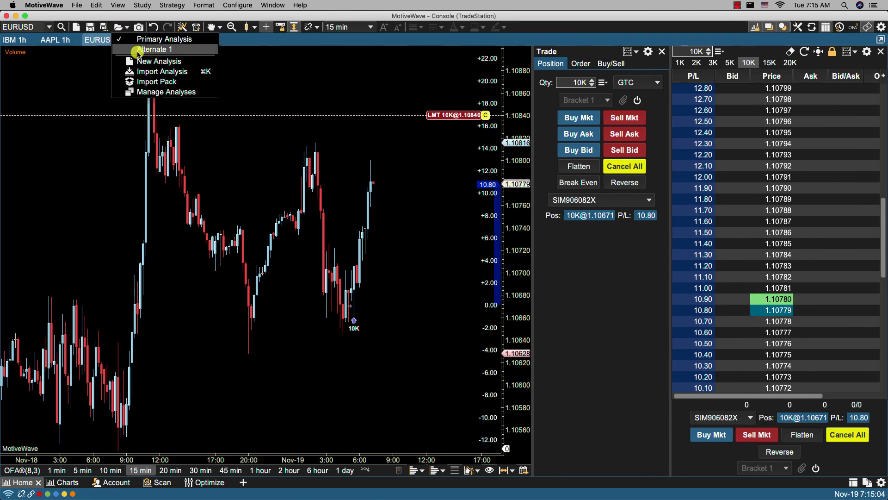
click(137, 49)
Step: Enable Show Analysis Name in Preferences > Chart > Options and apply it
click(231, 6)
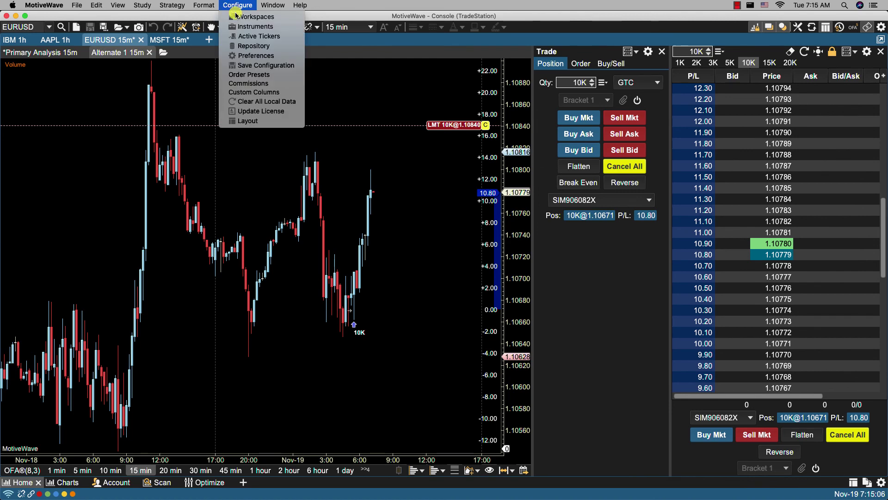
click(245, 52)
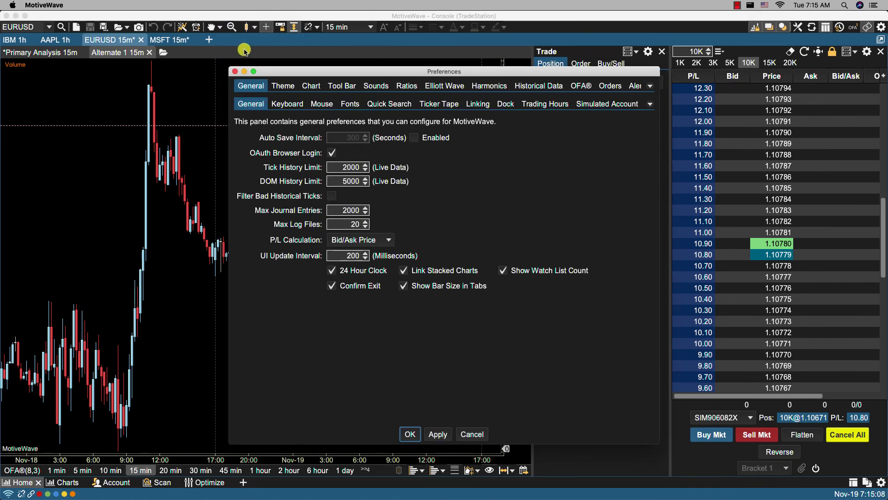
click(315, 86)
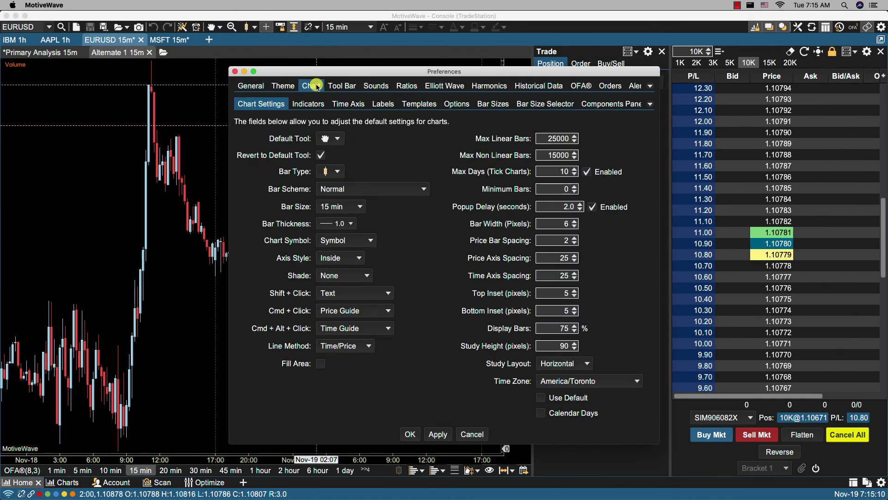
click(448, 105)
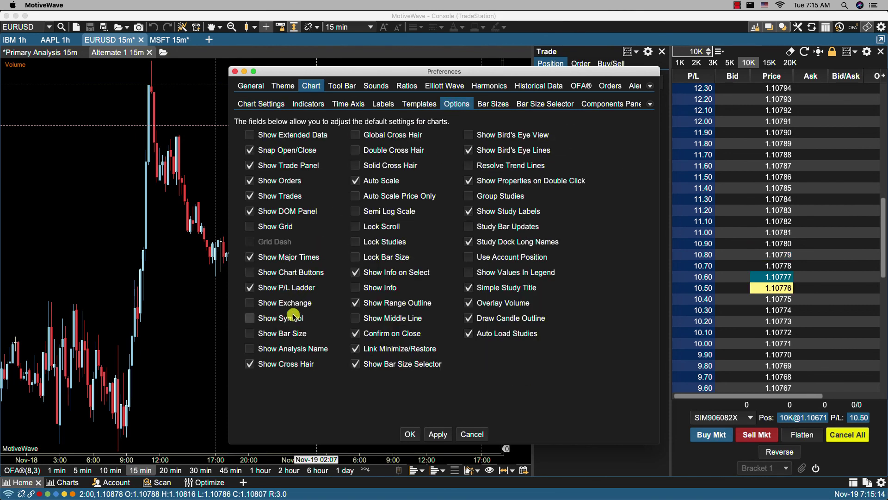
click(438, 434)
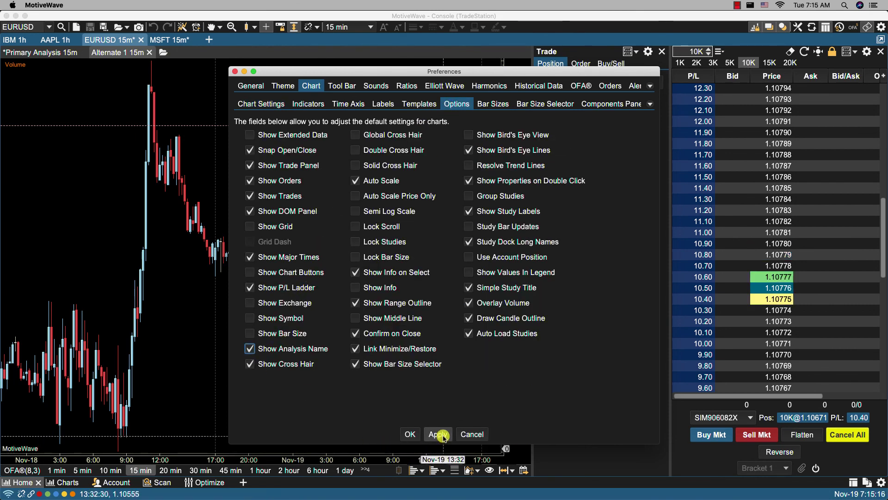